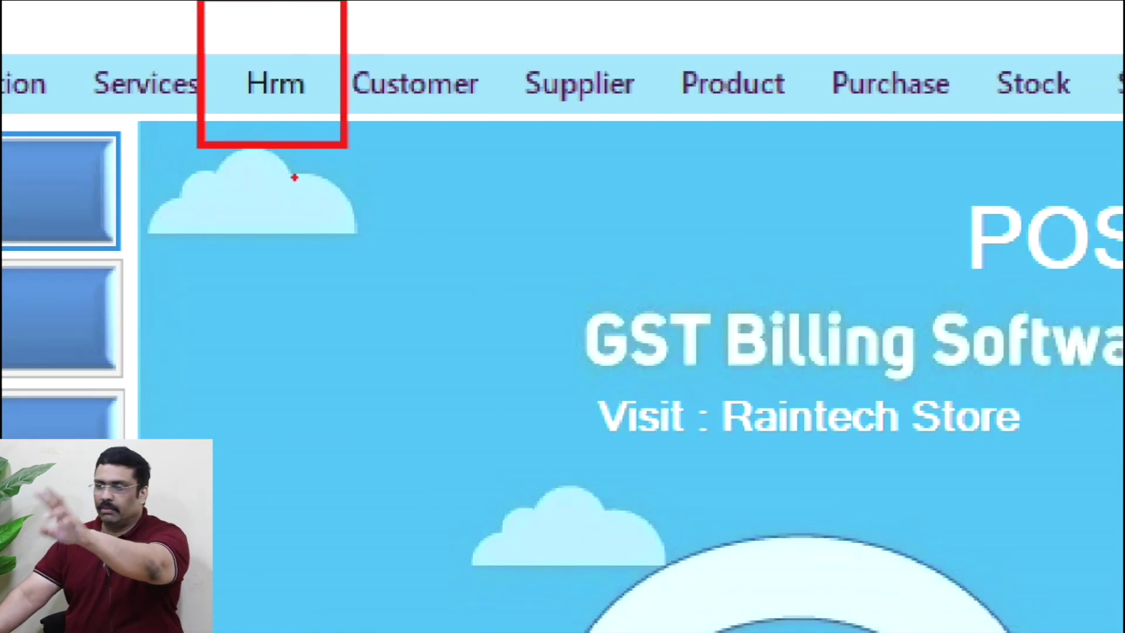
- Open the Hrm menu listing Attendance, Payroll, Salaryslip and Emp Registration
key("Escape")
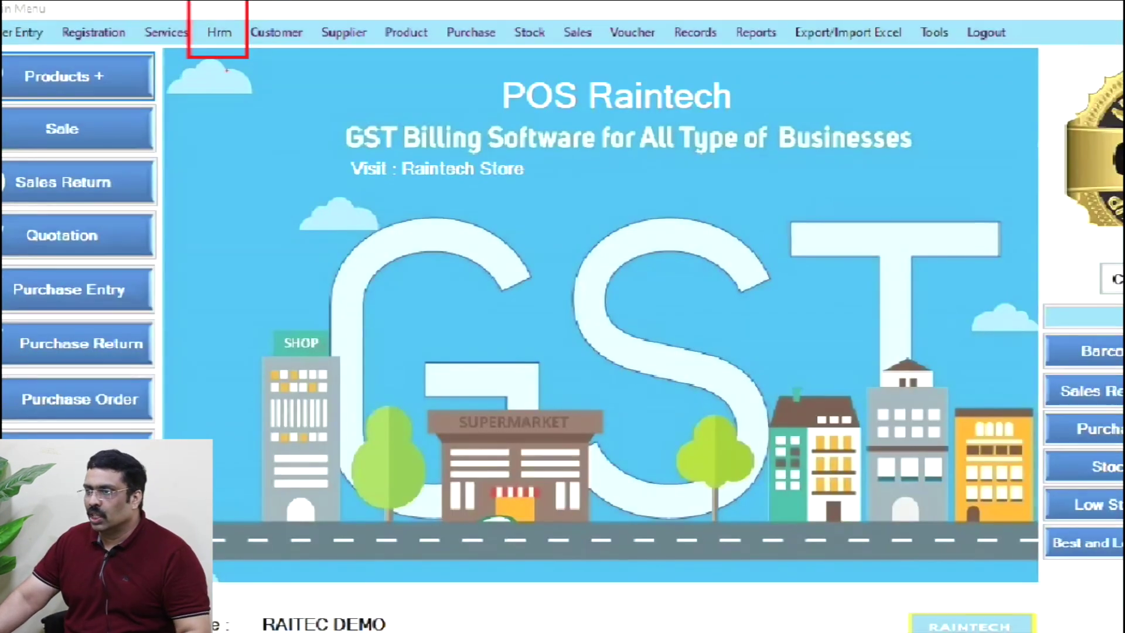
left_click(213, 26)
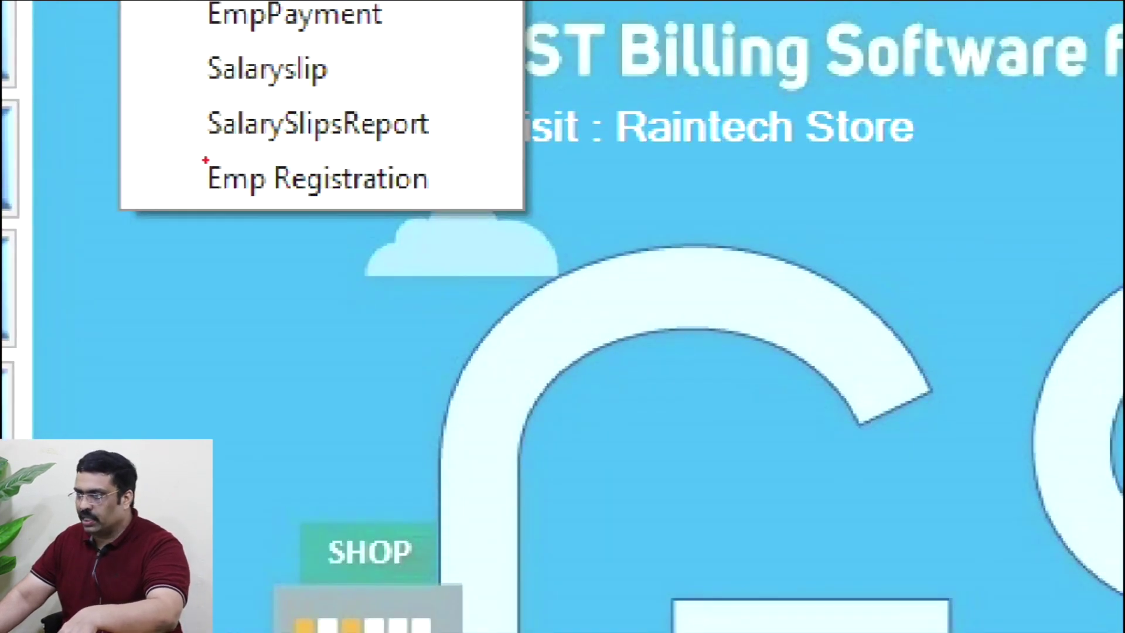
mouse_move(183, 134)
left_mouse_down()
mouse_move(454, 275)
mouse_move(476, 231)
left_mouse_up()
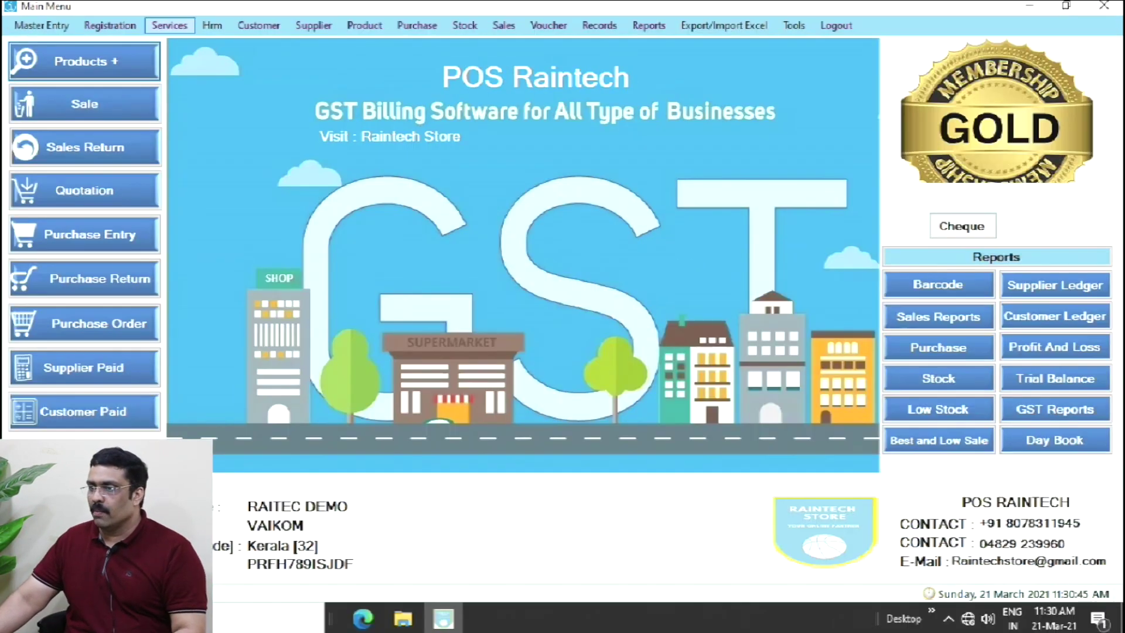
left_click(212, 78)
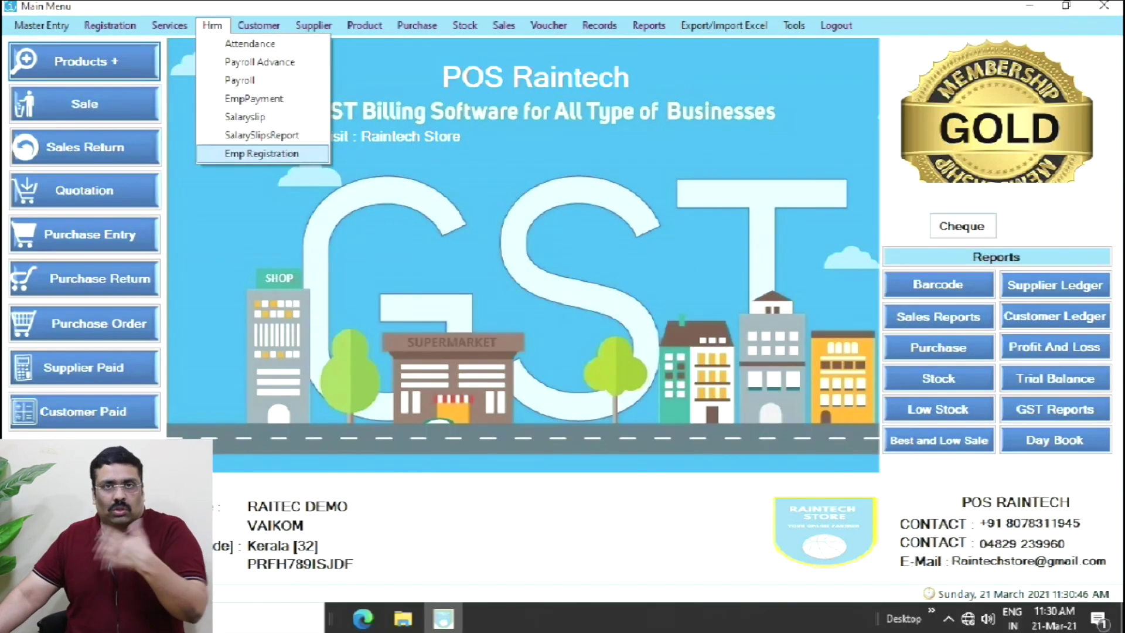
- Start new employee record EMP-1 and load the WhatsApp image from the Desktop as its photo
left_click(261, 153)
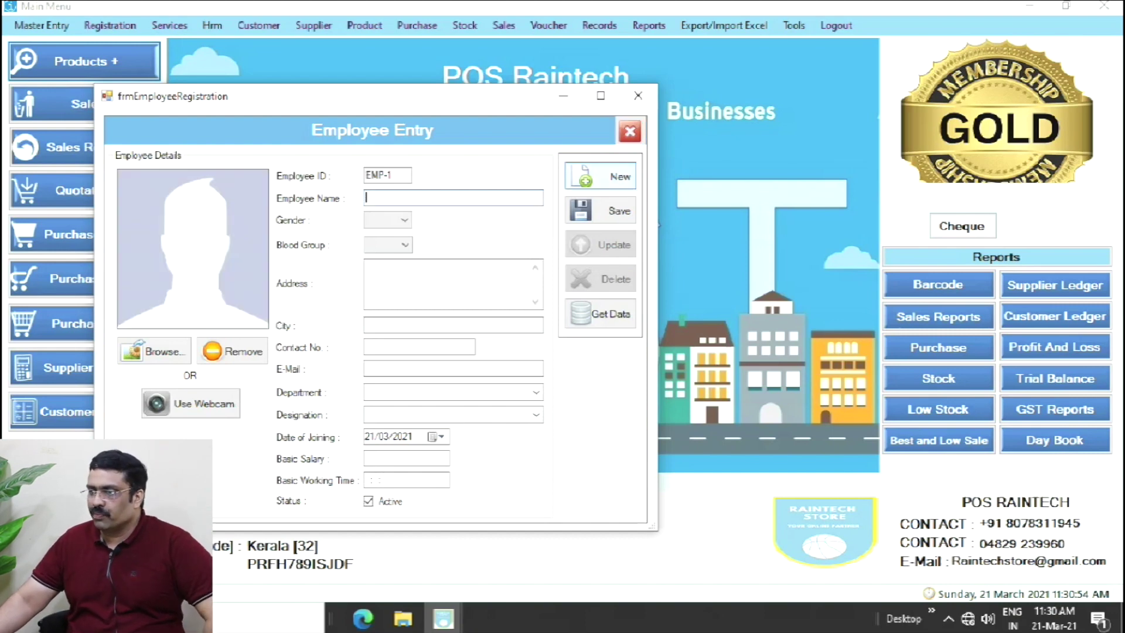
left_click(600, 176)
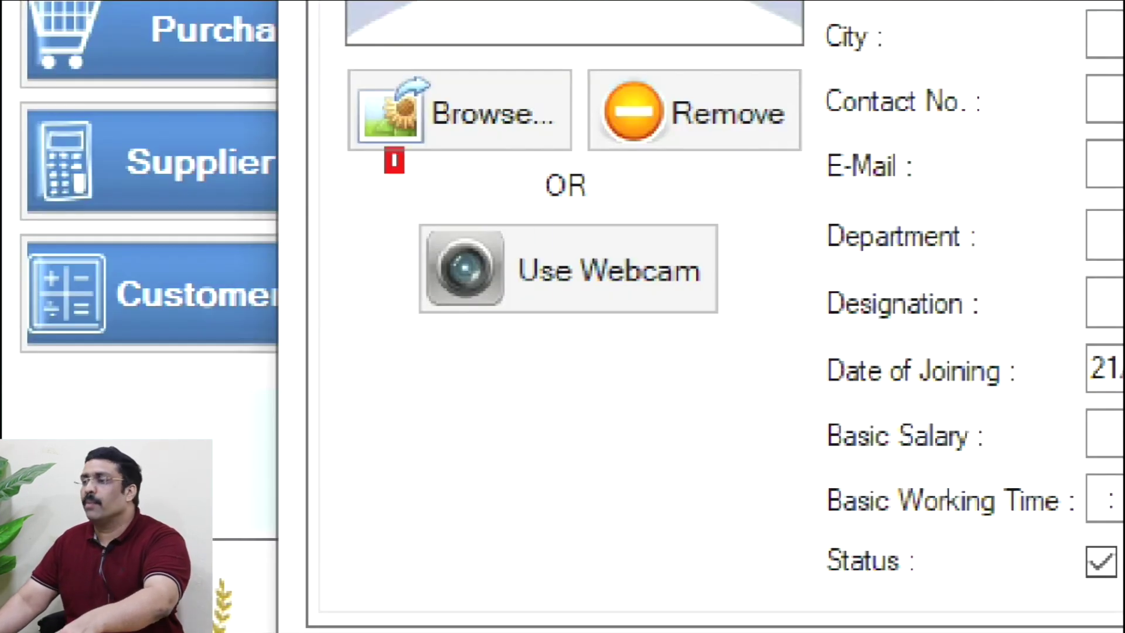
left_click_drag(386, 149, 754, 352)
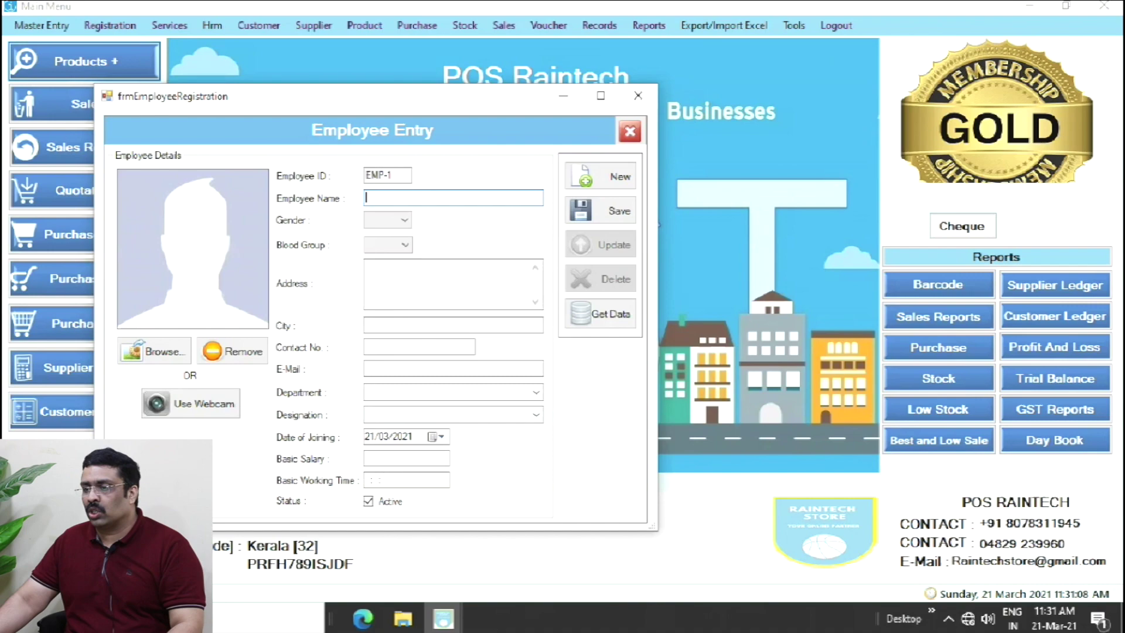
left_click(187, 324)
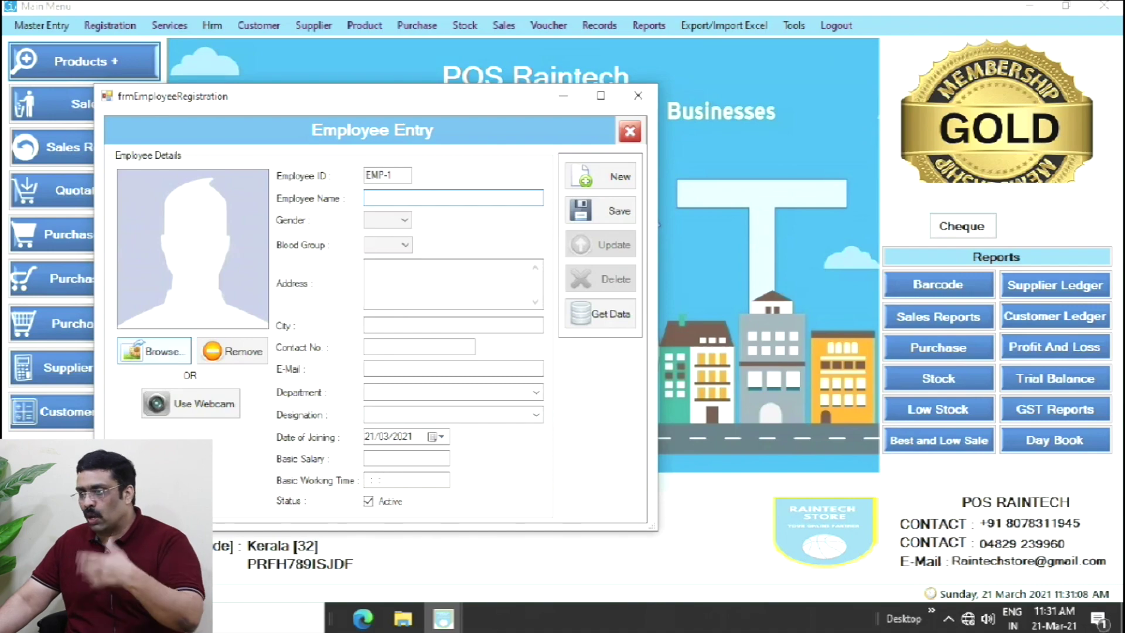
scroll(263, 352, "down", 5)
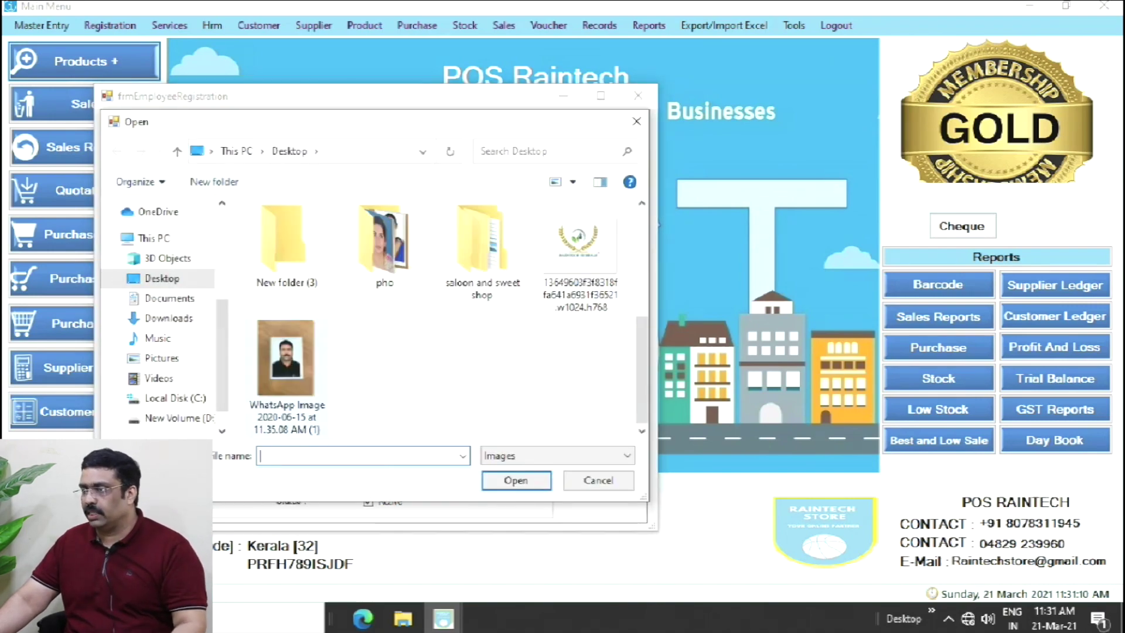
double_click(262, 353)
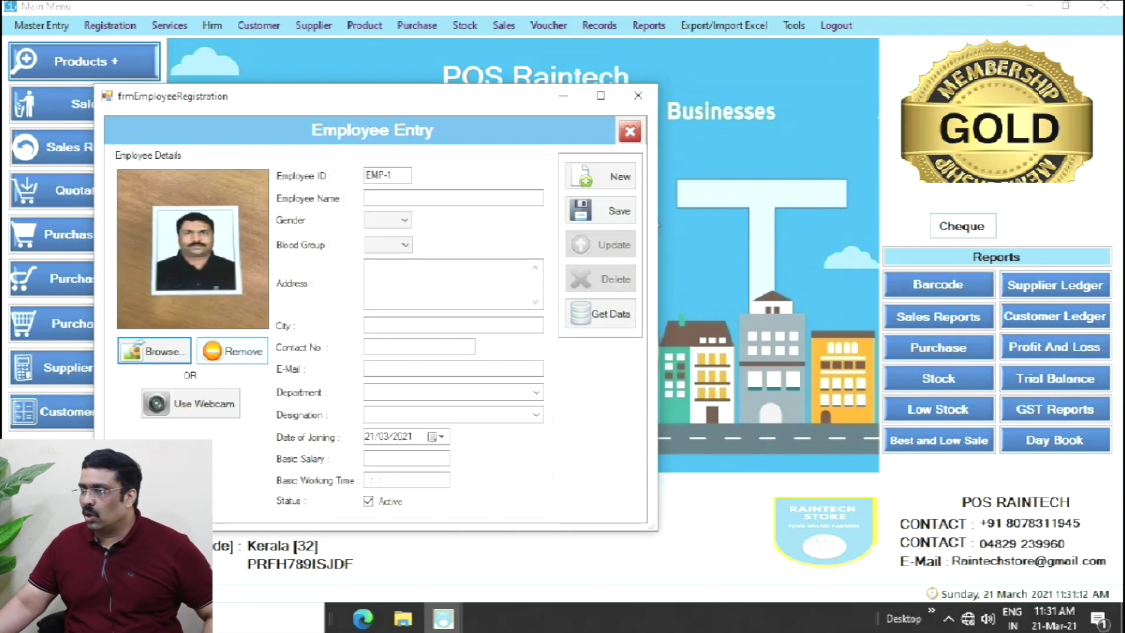
left_click(434, 198)
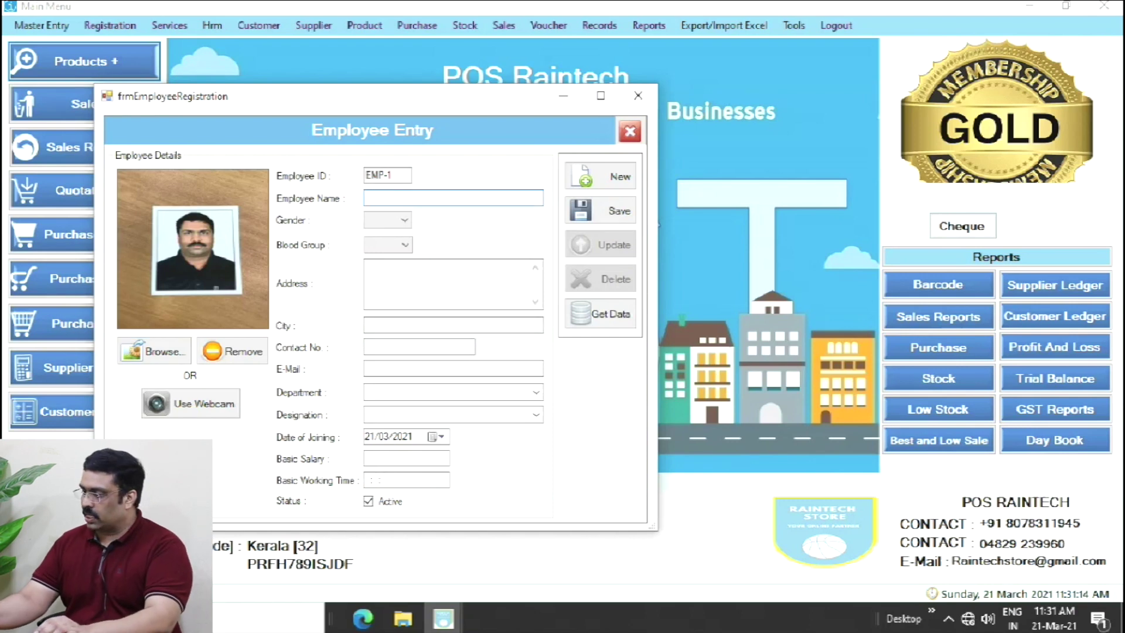
- Enter the employee's name, with gender Male and blood group A+
type("KUMAR")
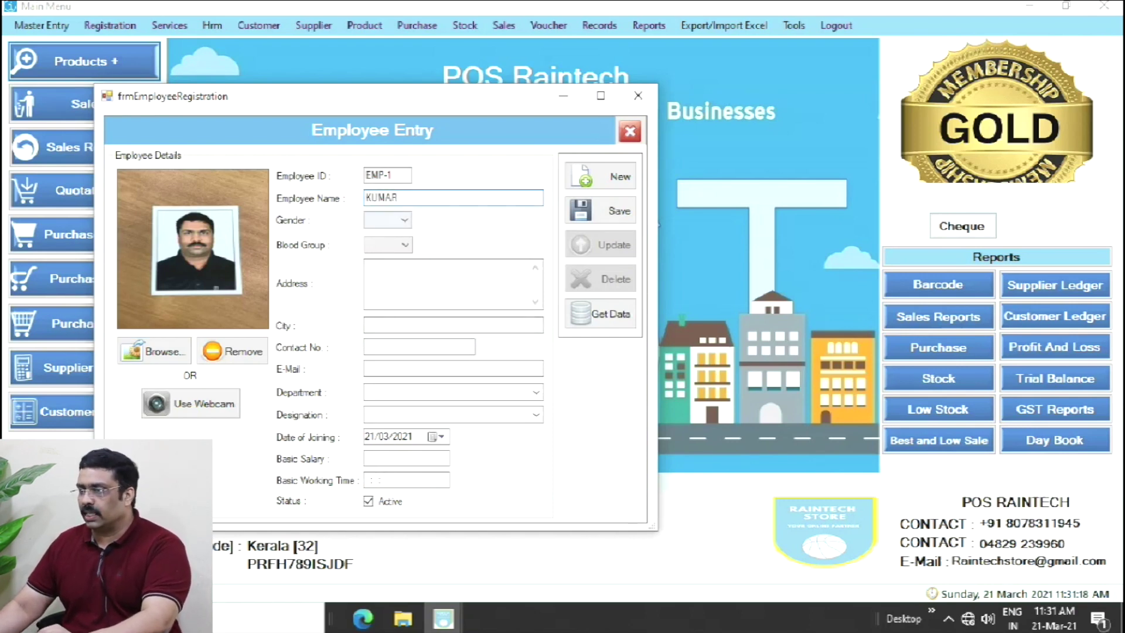
left_click(403, 220)
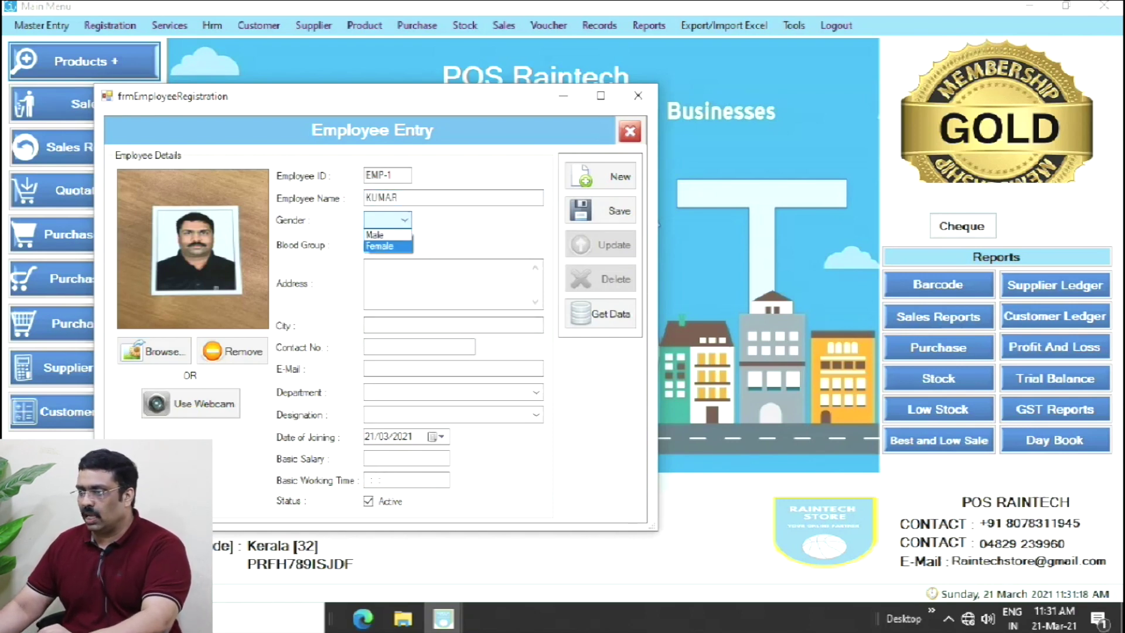
left_click(387, 234)
left_click(403, 245)
left_click(375, 260)
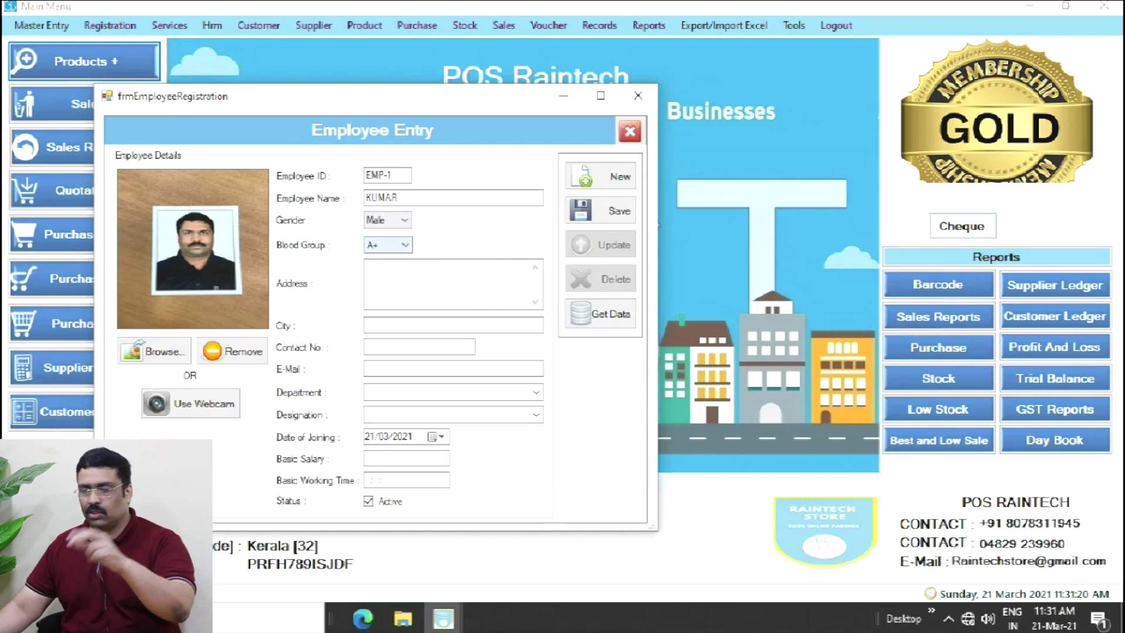
- Fill in the employee's address, city, contact number and e-mail address
left_click(398, 275)
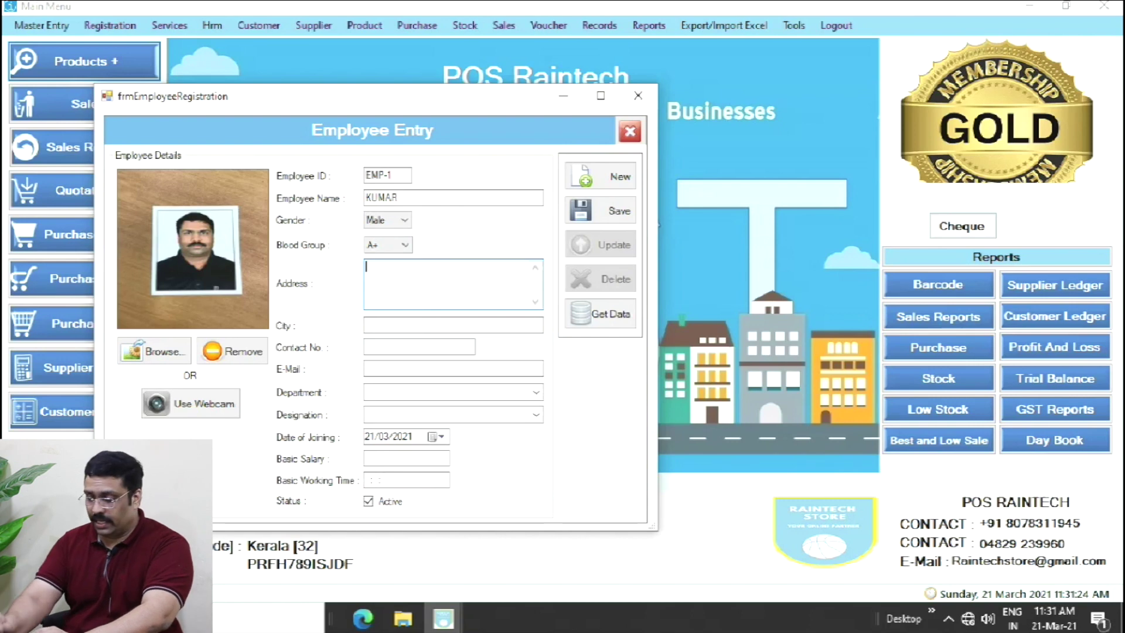
type("vaiko")
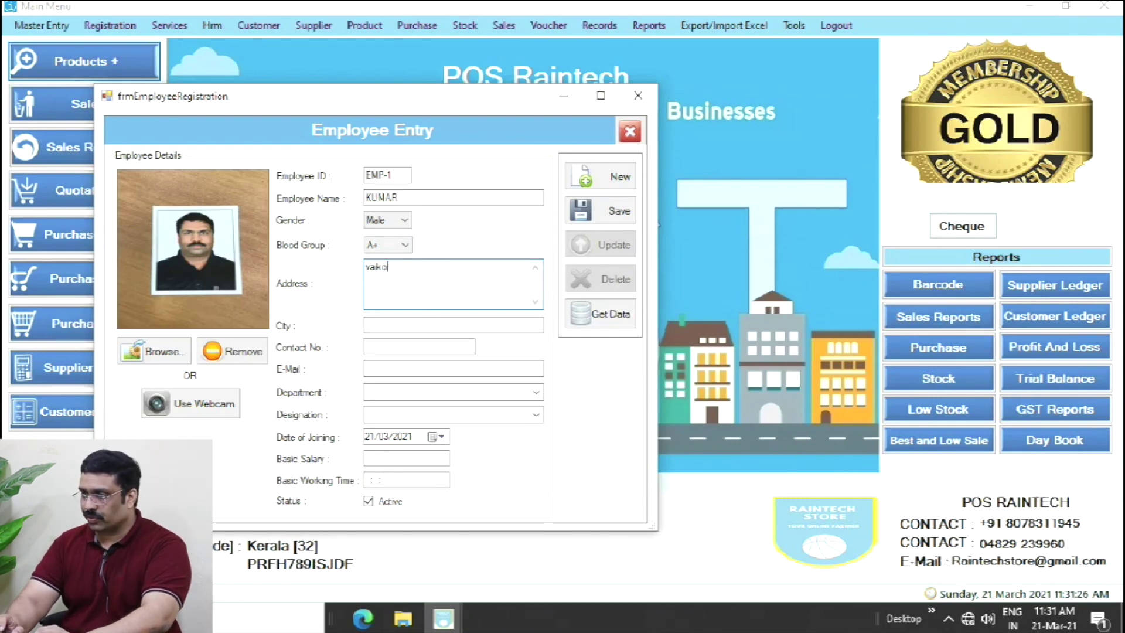
type("m ")
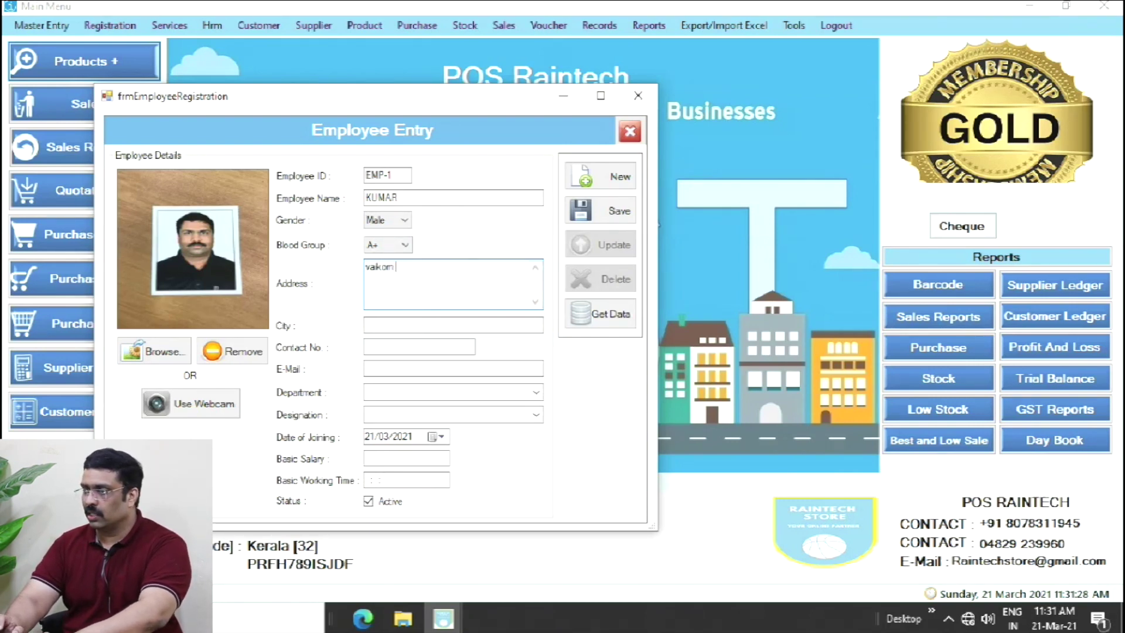
type("kottaya")
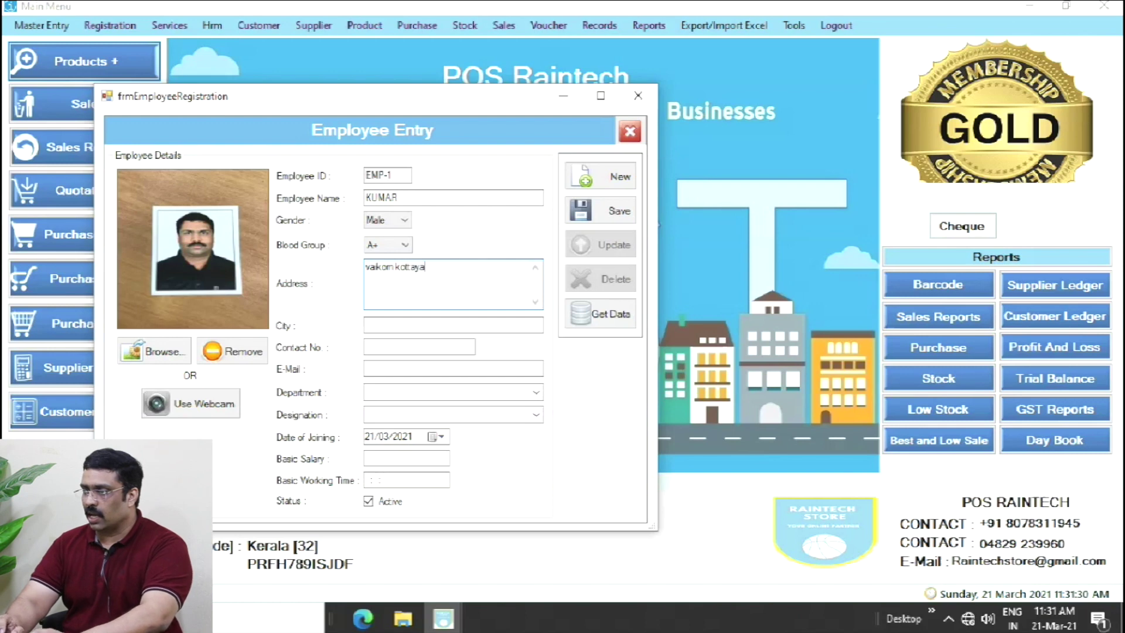
type("m kerala")
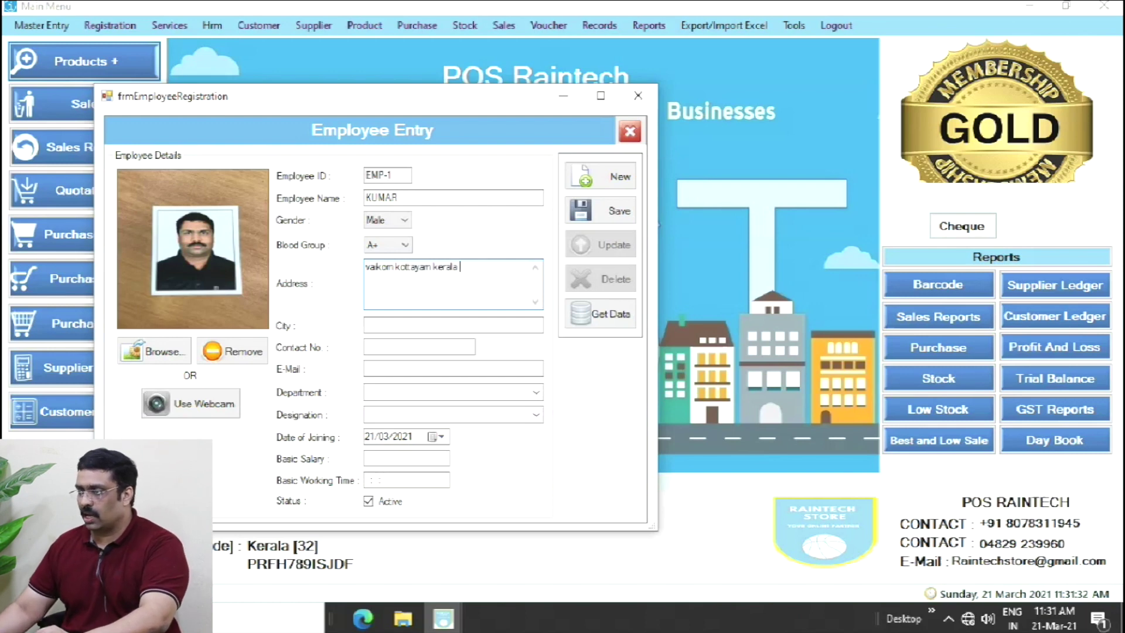
left_click(453, 325)
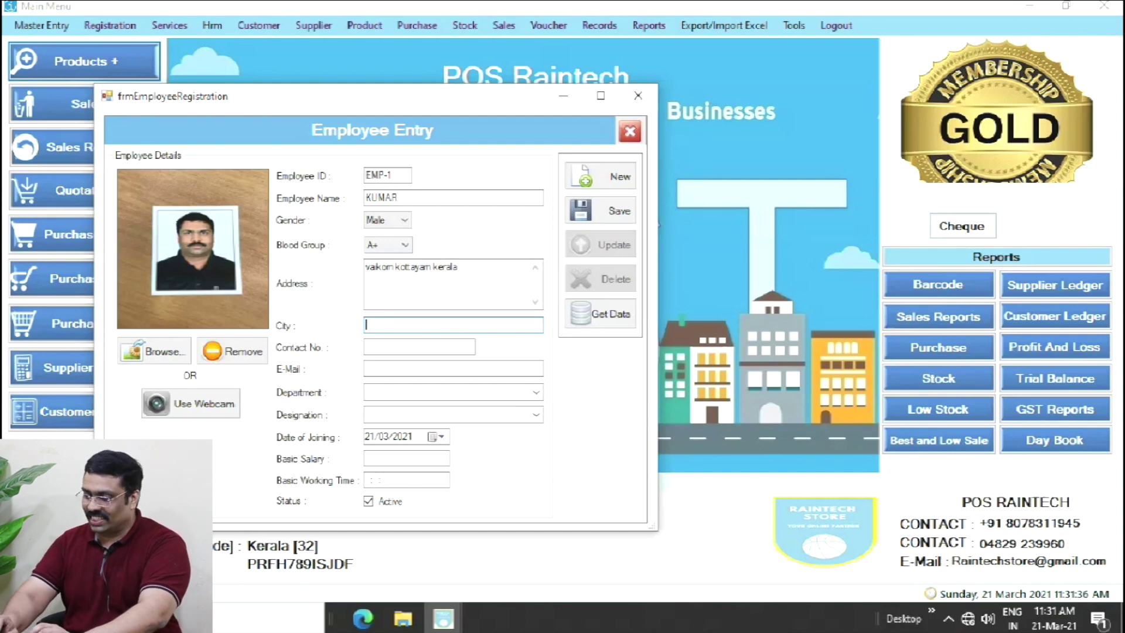
type("vaikom")
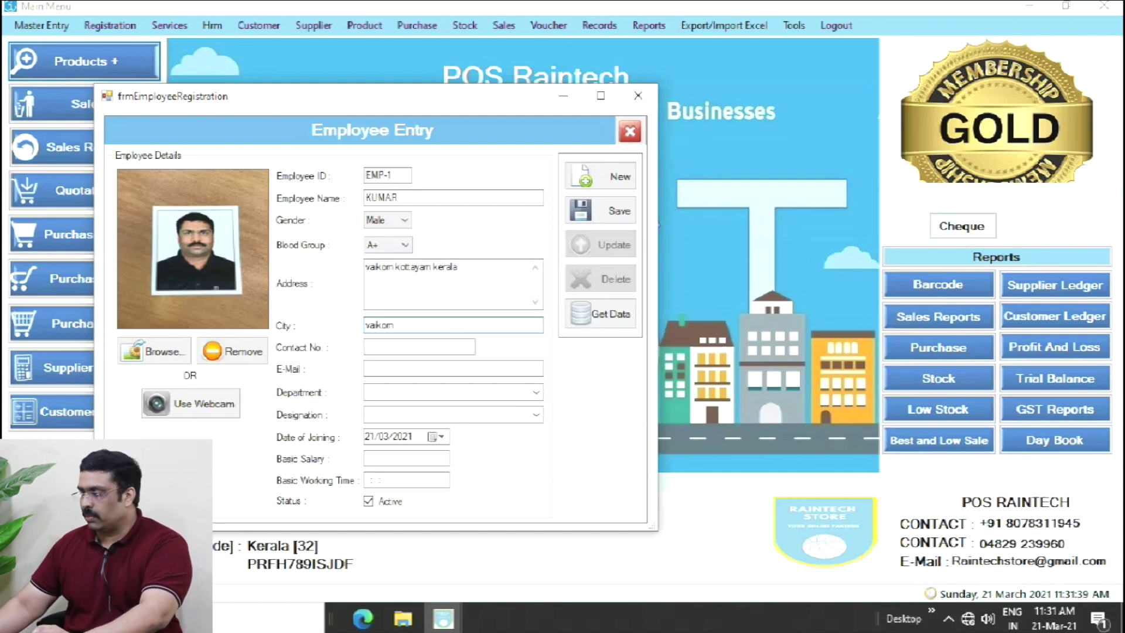
left_click(420, 347)
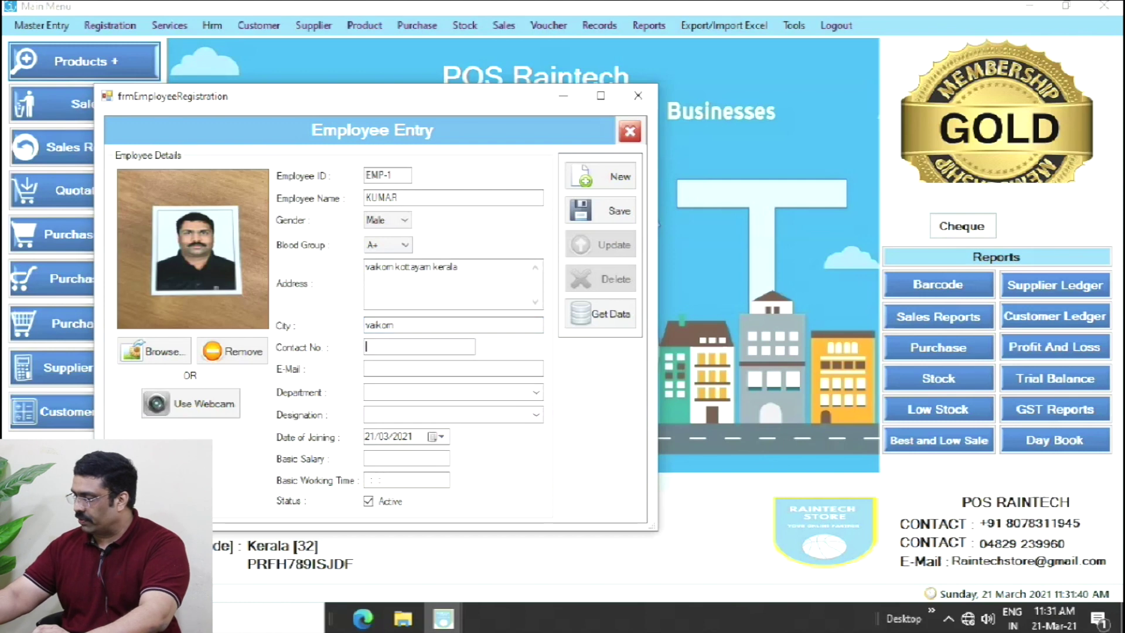
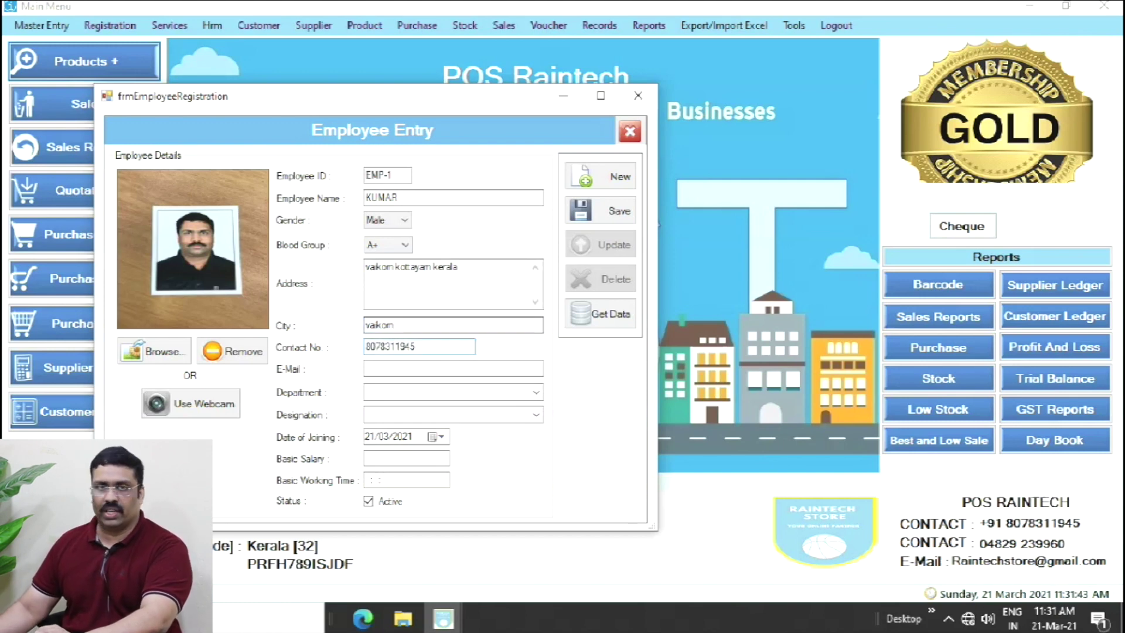
left_click(410, 368)
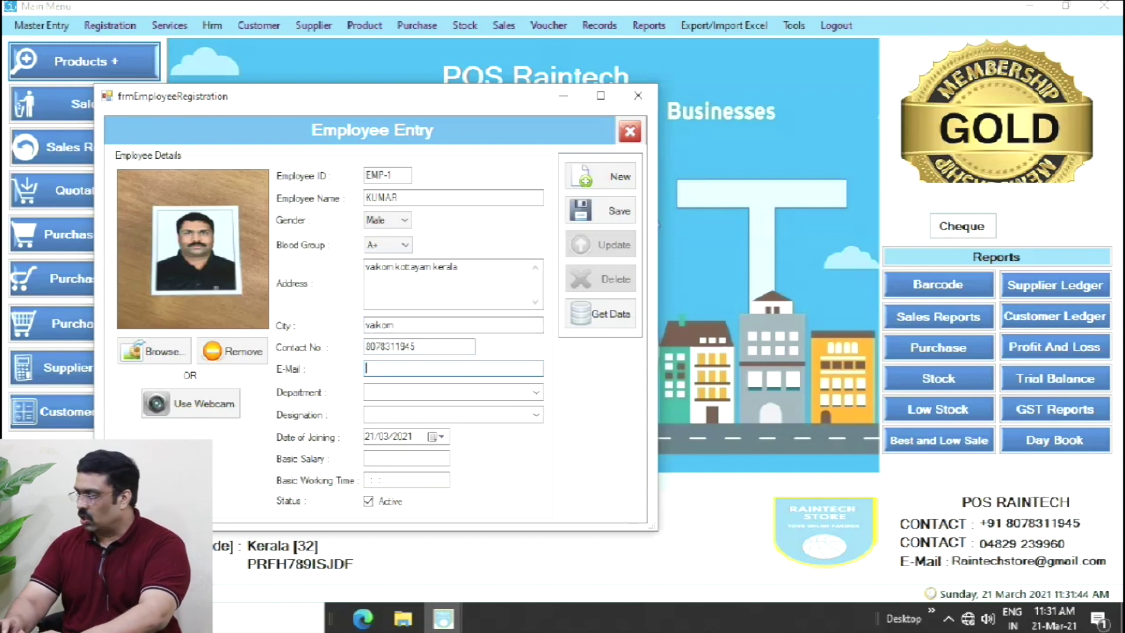
type("raintechstor")
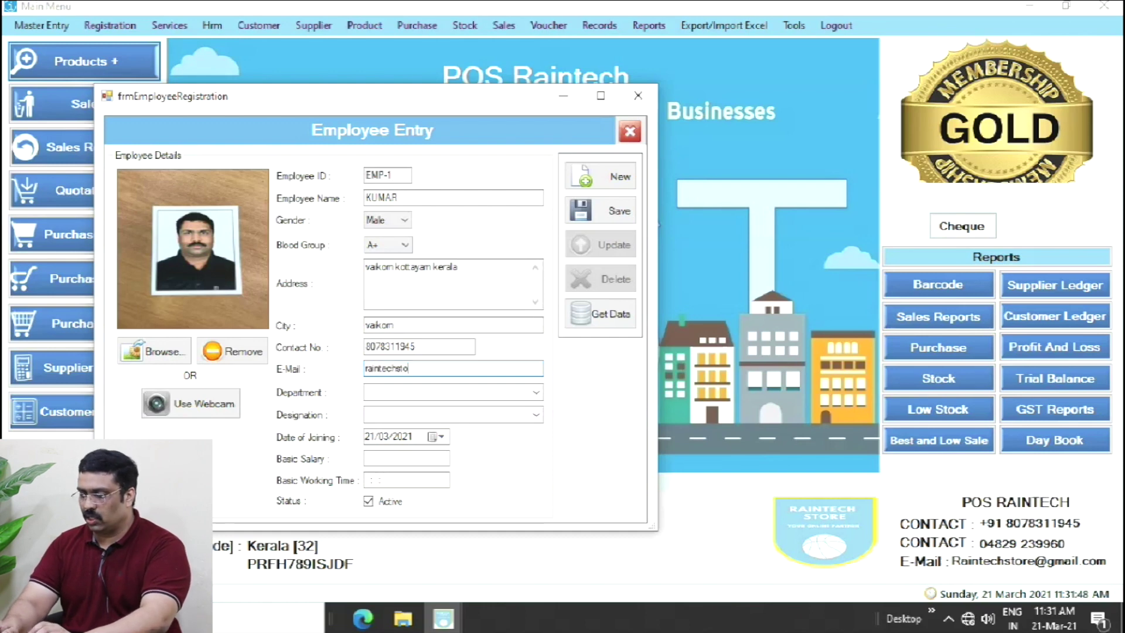
key("BackSpace")
key("BackSpace")
key("BackSpace")
key("BackSpace")
key("BackSpace")
key("BackSpace")
key("BackSpace")
key("BackSpace")
key("BackSpace")
key("BackSpace")
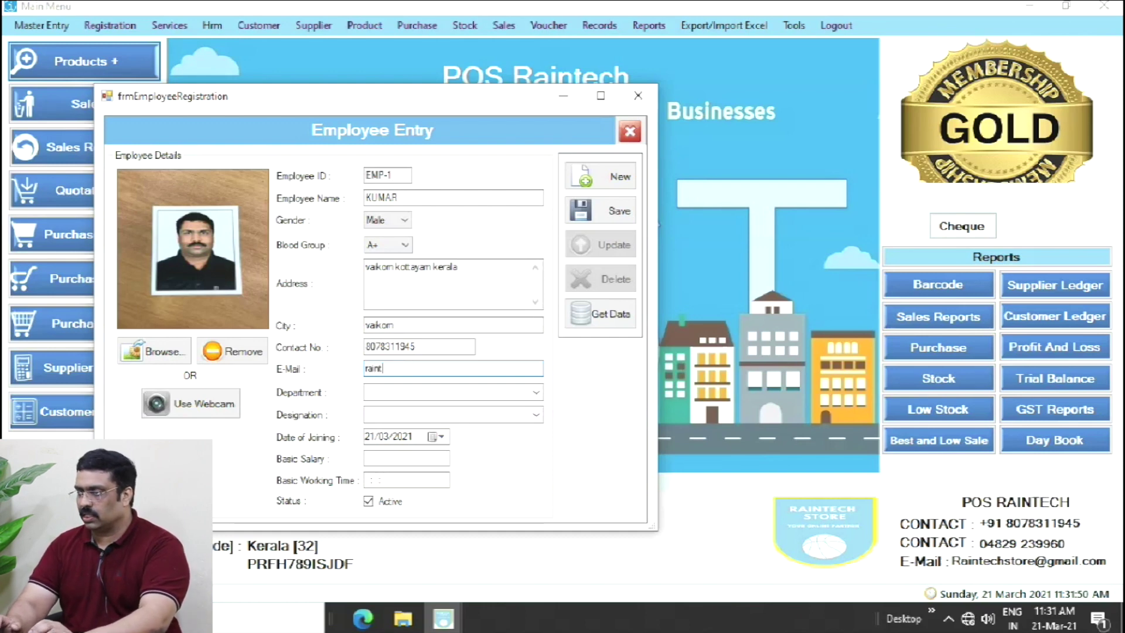
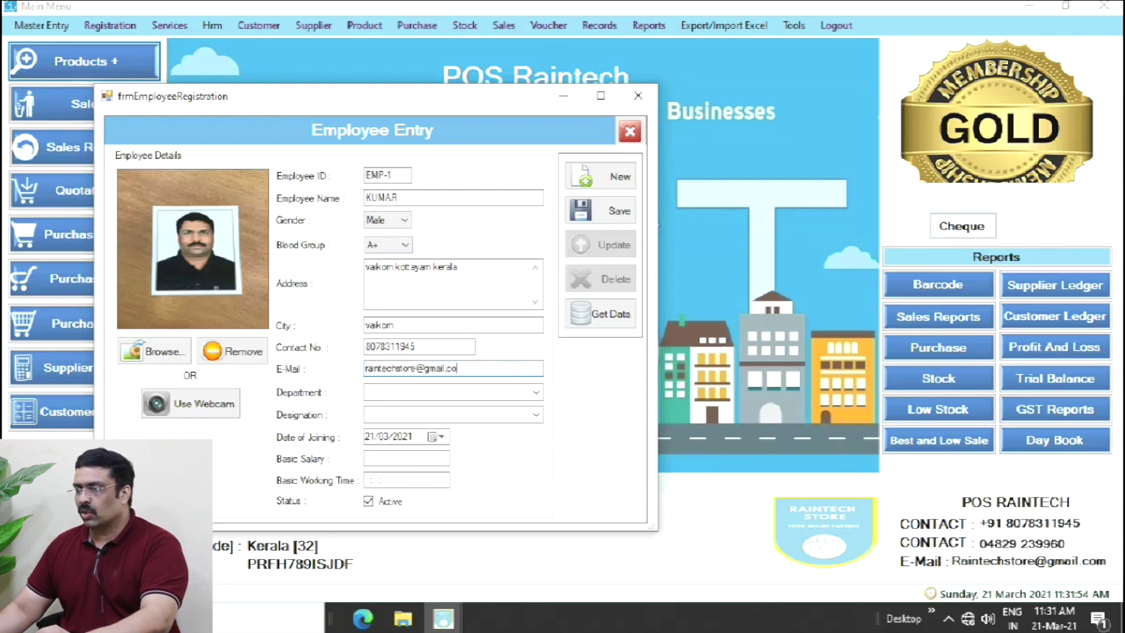
key("Tab")
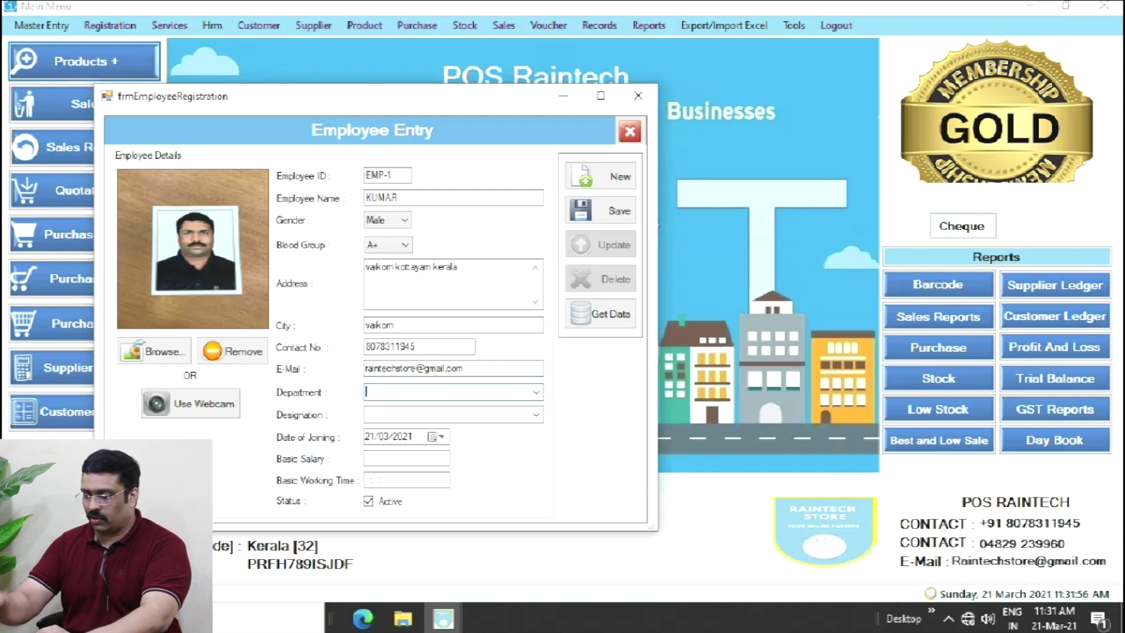
- Enter department sales, designation manager, joining date 01/03/2021, salary 10000 and working time 08:00:00
type("s")
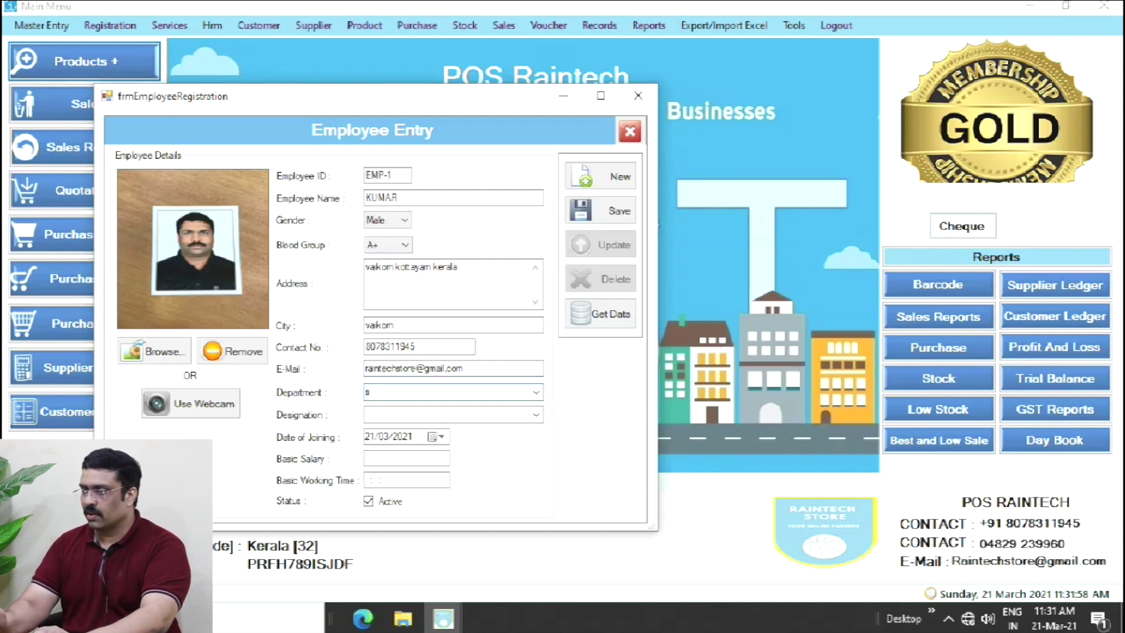
type("ales")
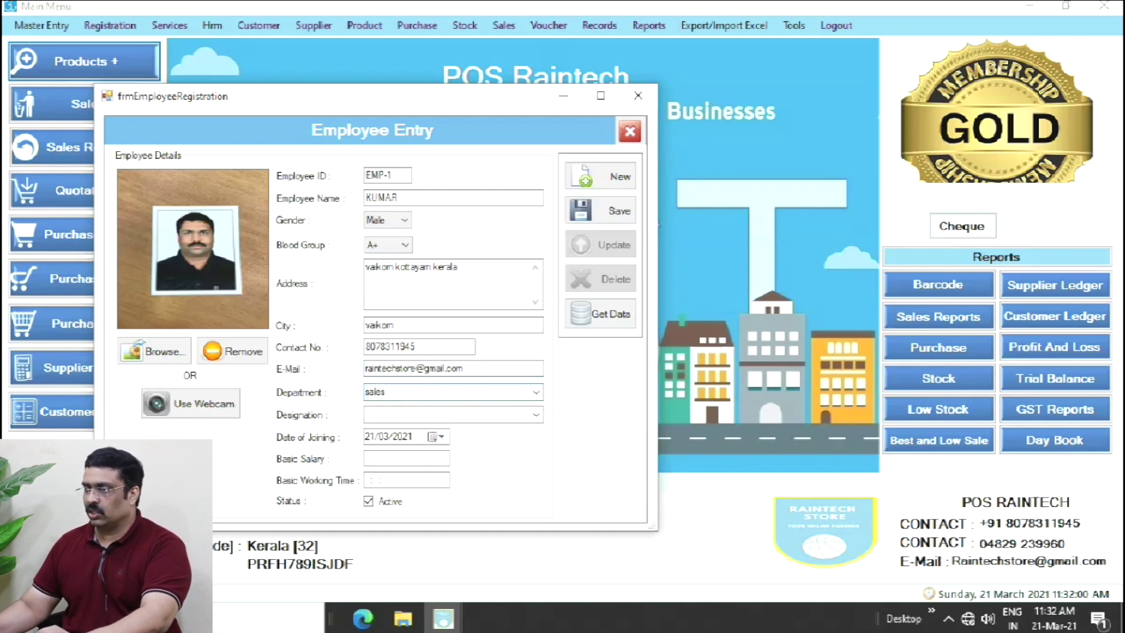
key("Tab")
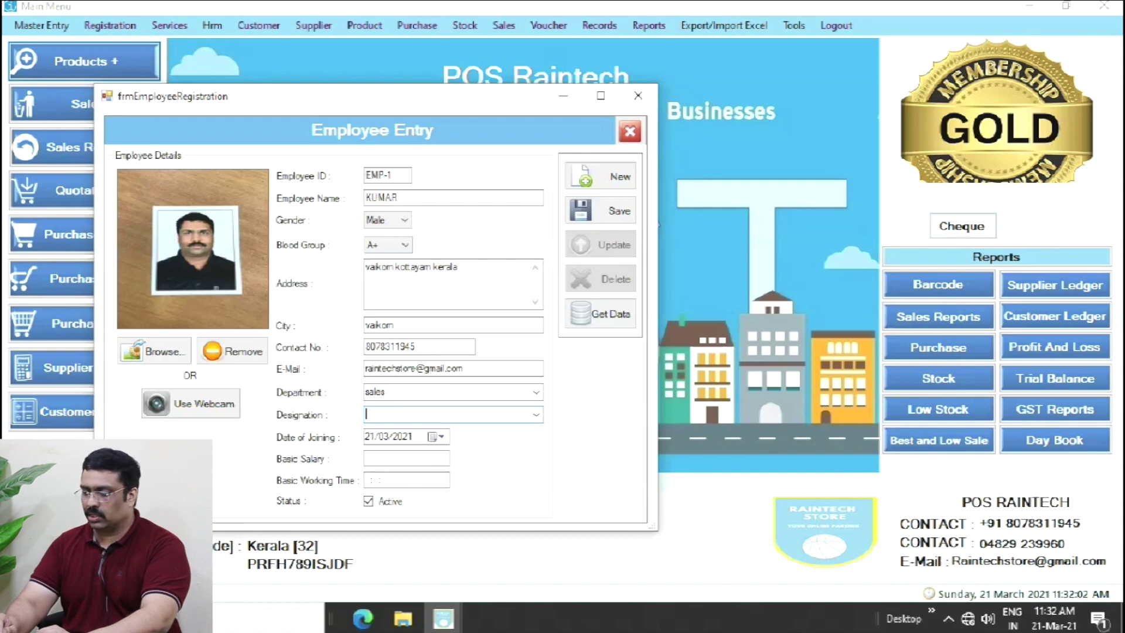
type("manager")
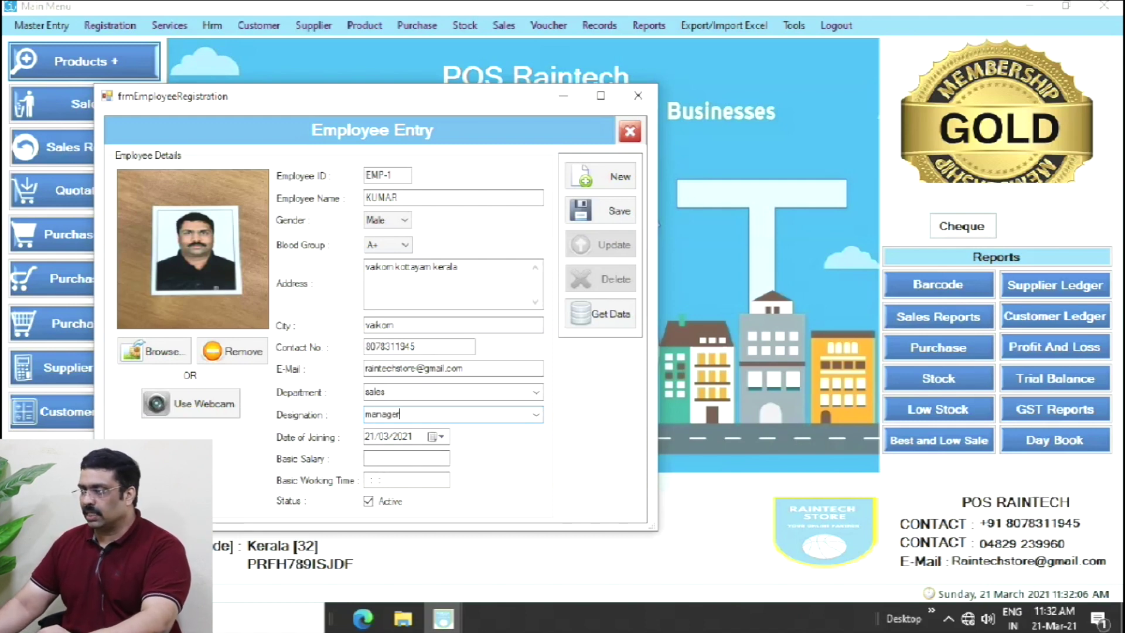
left_click(437, 436)
left_click(405, 491)
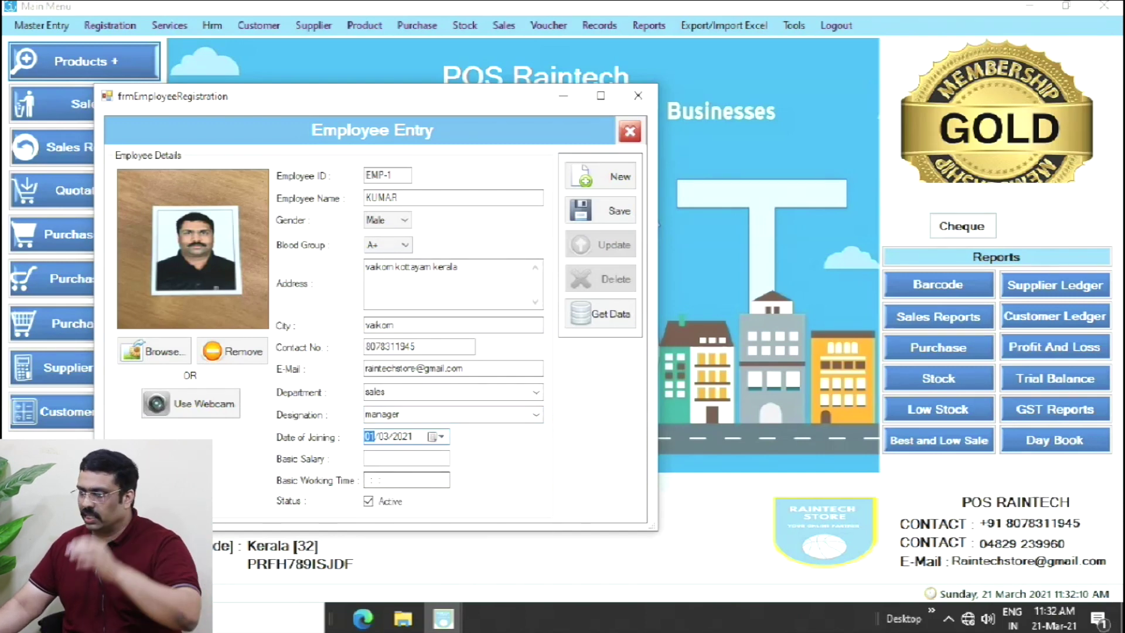
left_click(406, 459)
type("1")
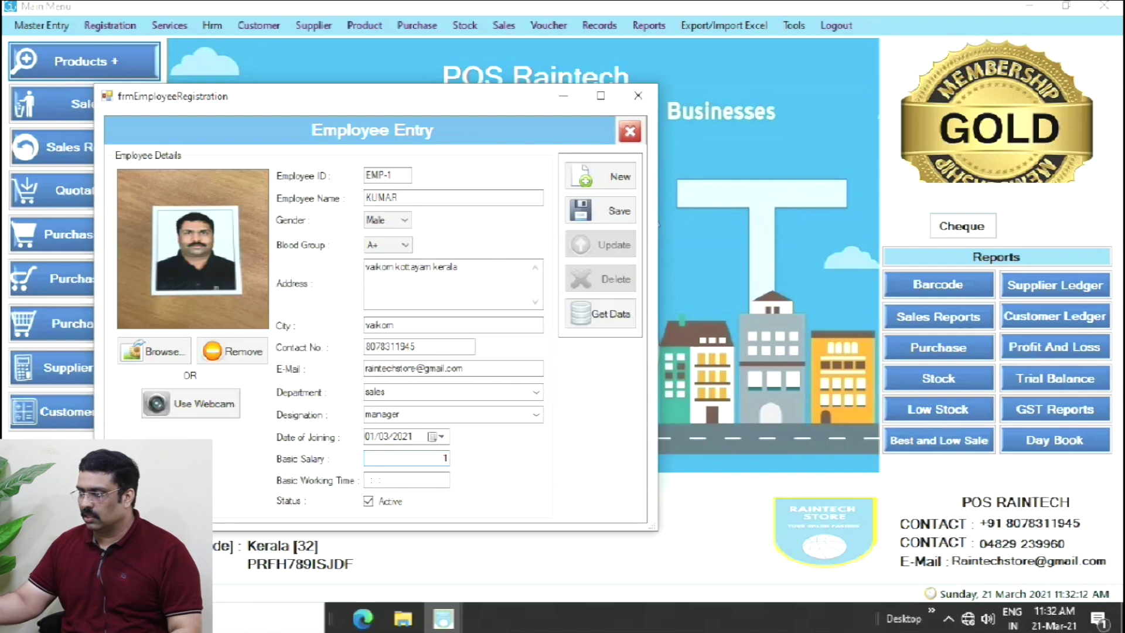
type("0000")
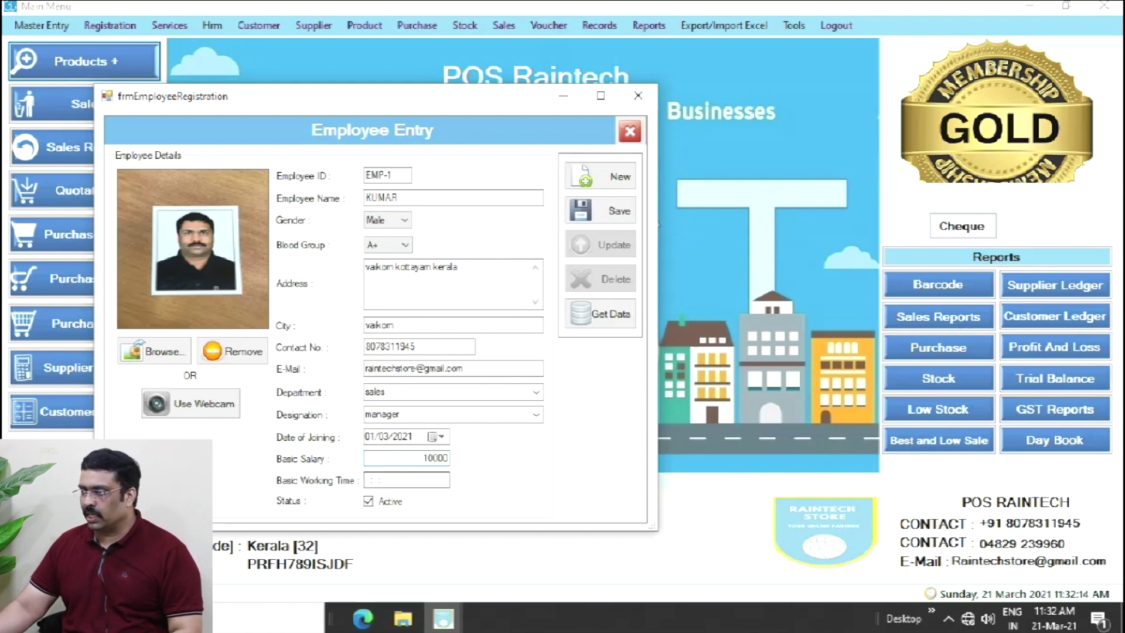
left_click(372, 479)
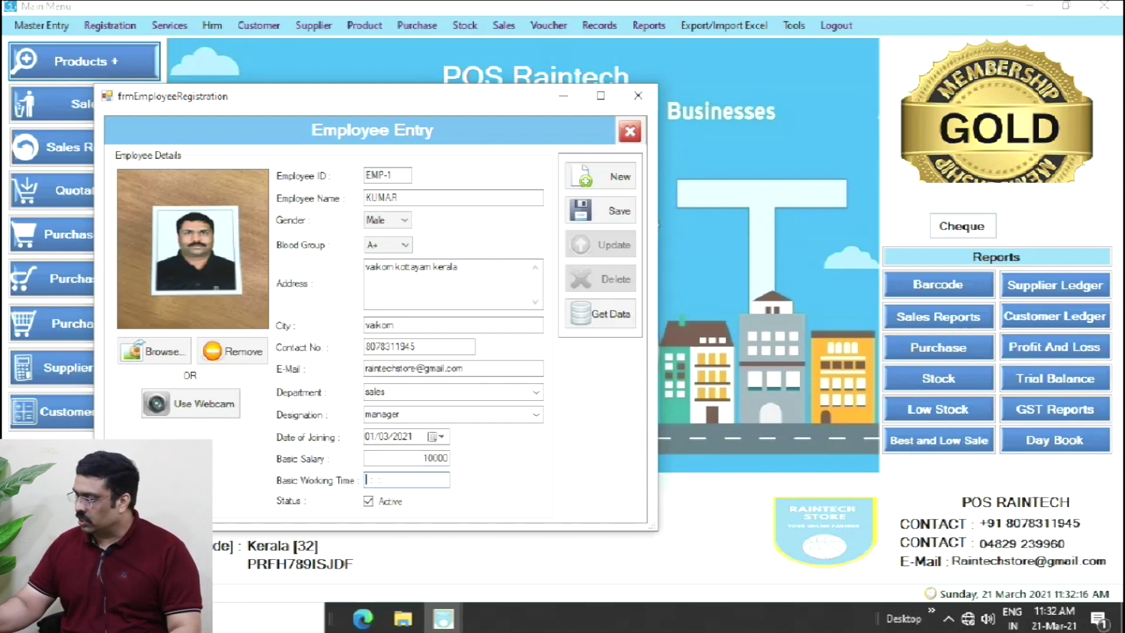
type("080000")
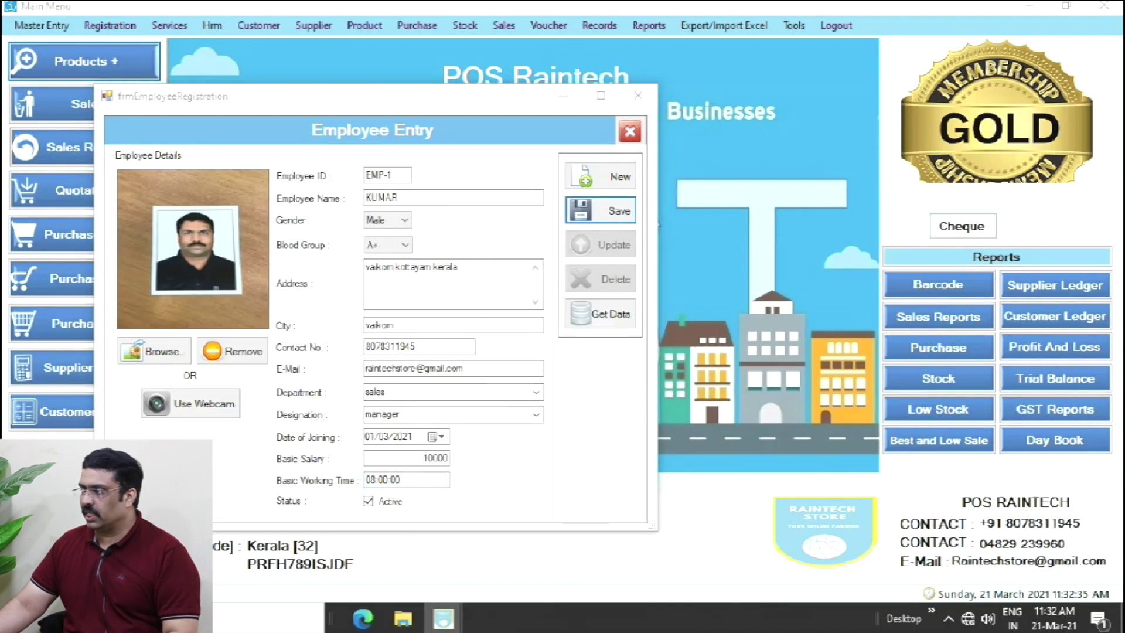
- Save the employee record, confirm the message, and close the Employee Entry form
left_click(601, 210)
left_click(598, 363)
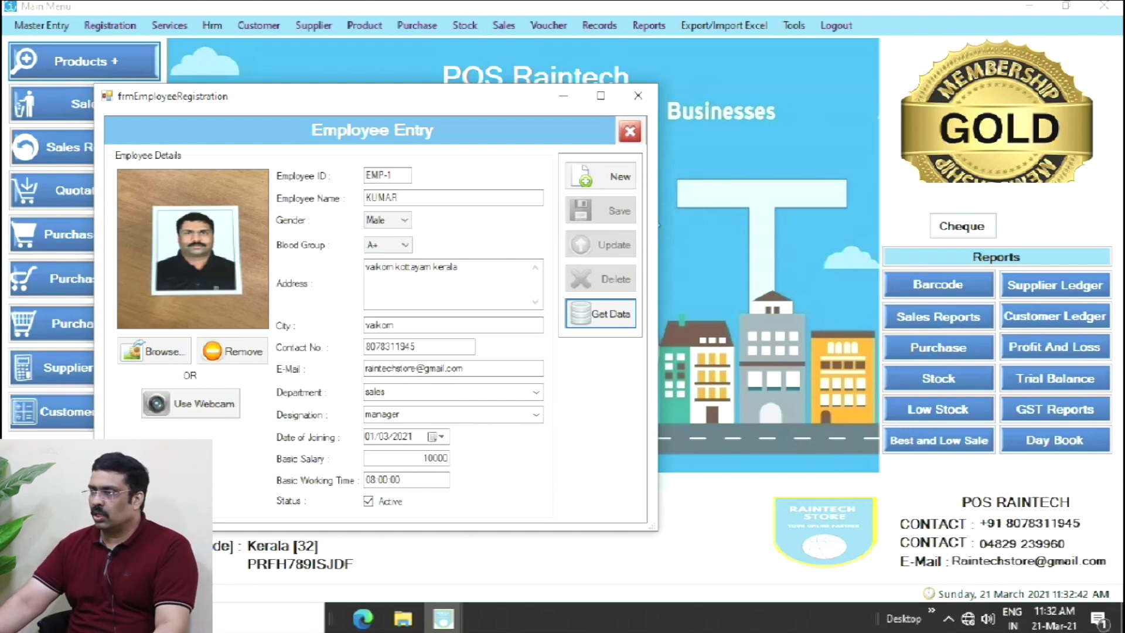
left_click(630, 131)
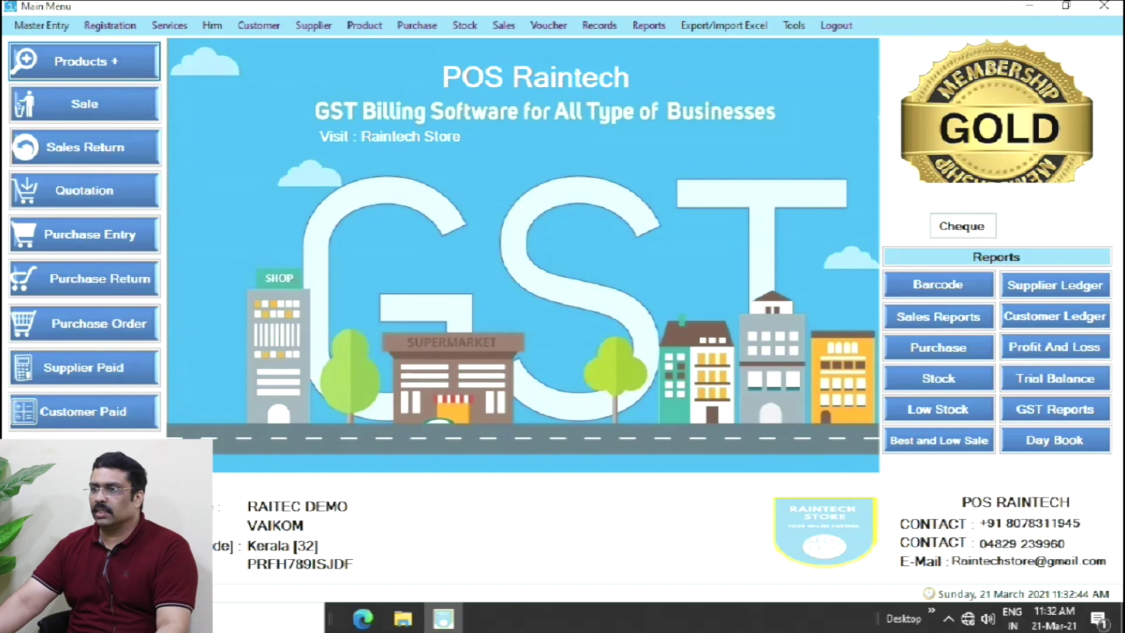
- Open Attendance Entry and set the employee's status to present (P) for 21/03/2021
left_click(212, 25)
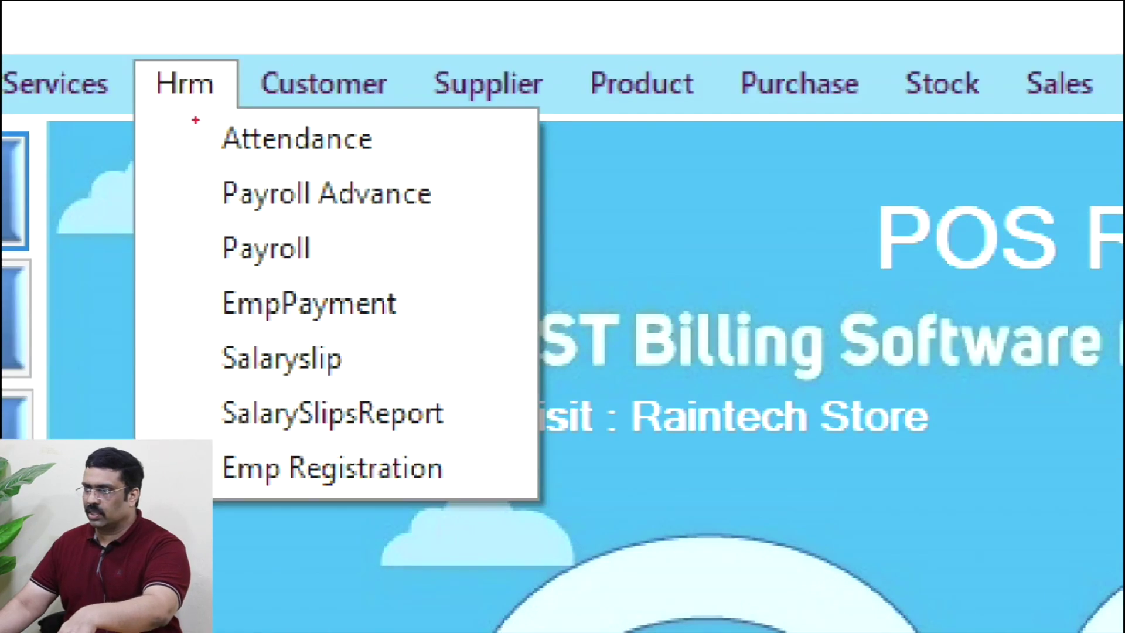
left_click_drag(195, 91, 422, 186)
key("Escape")
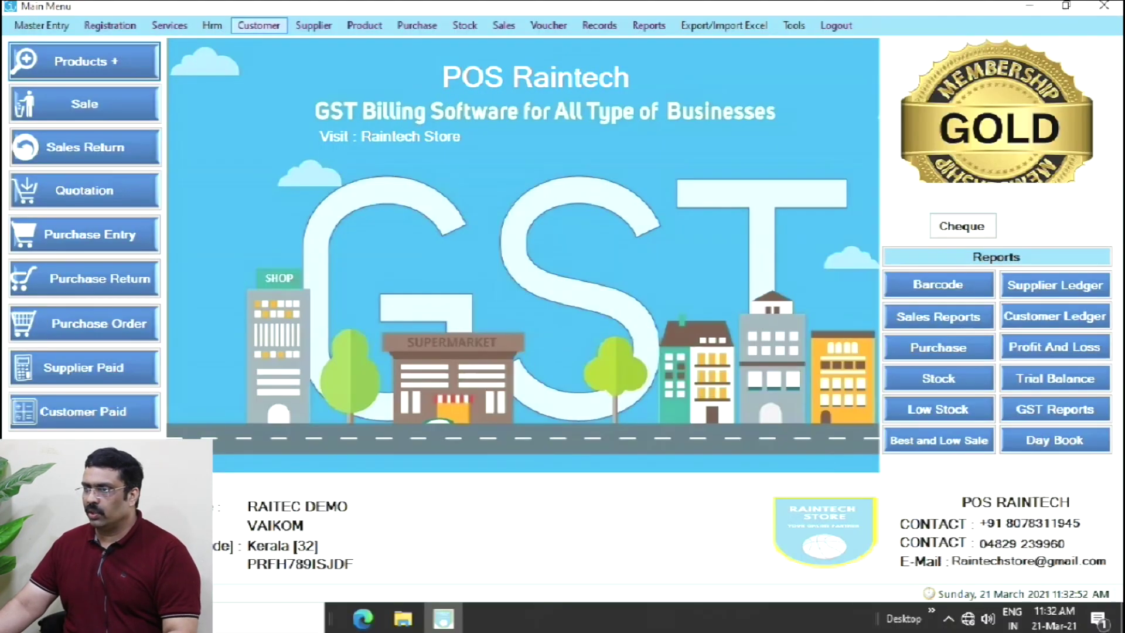
left_click(212, 26)
left_click(251, 42)
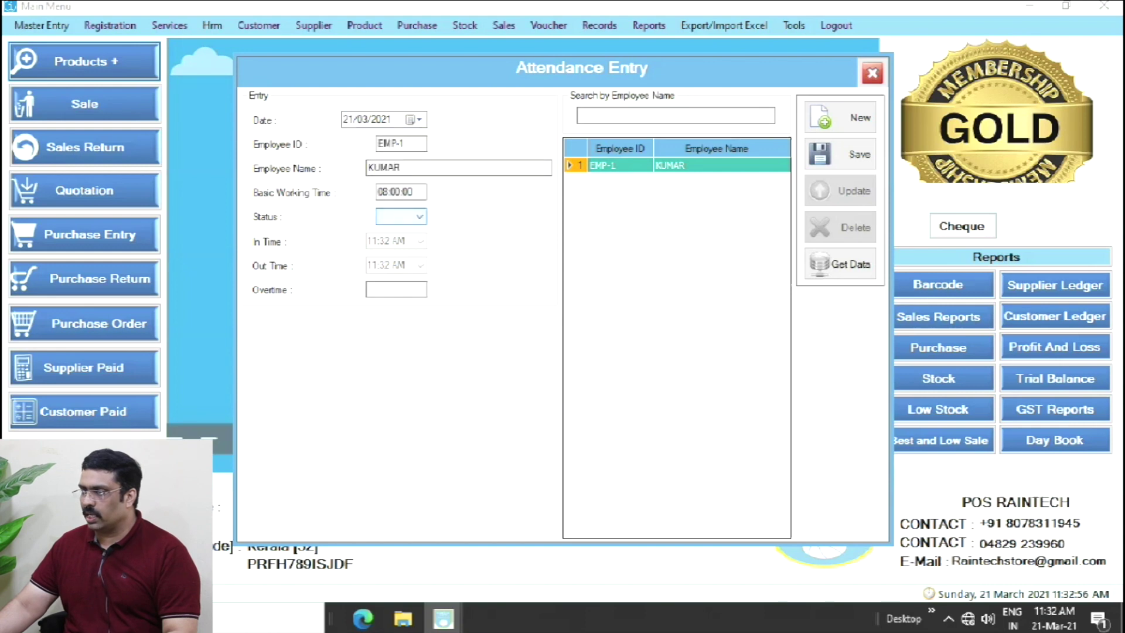
left_click(419, 217)
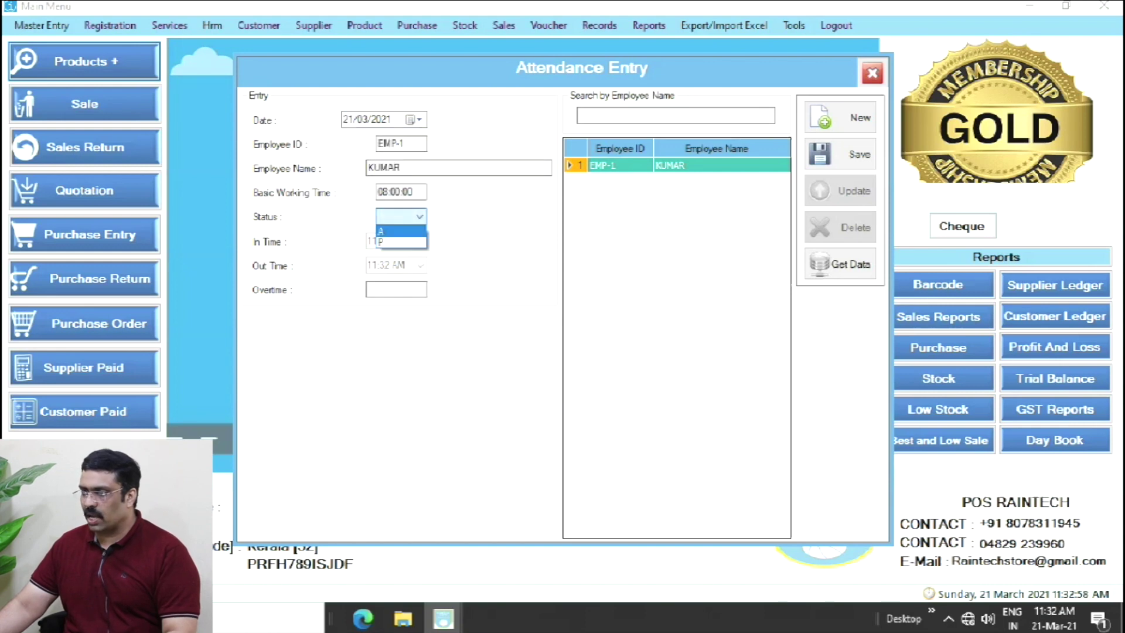
left_click(401, 242)
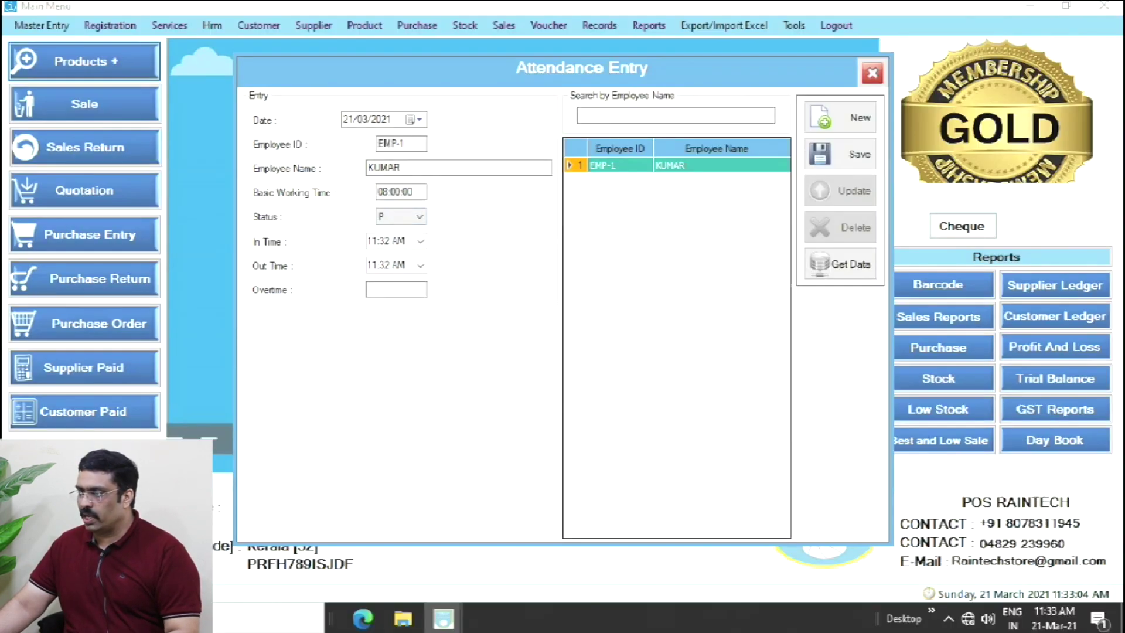
- Set the in time to 10:32 AM, save the attendance, and close the window
left_click(421, 242)
left_click(421, 241)
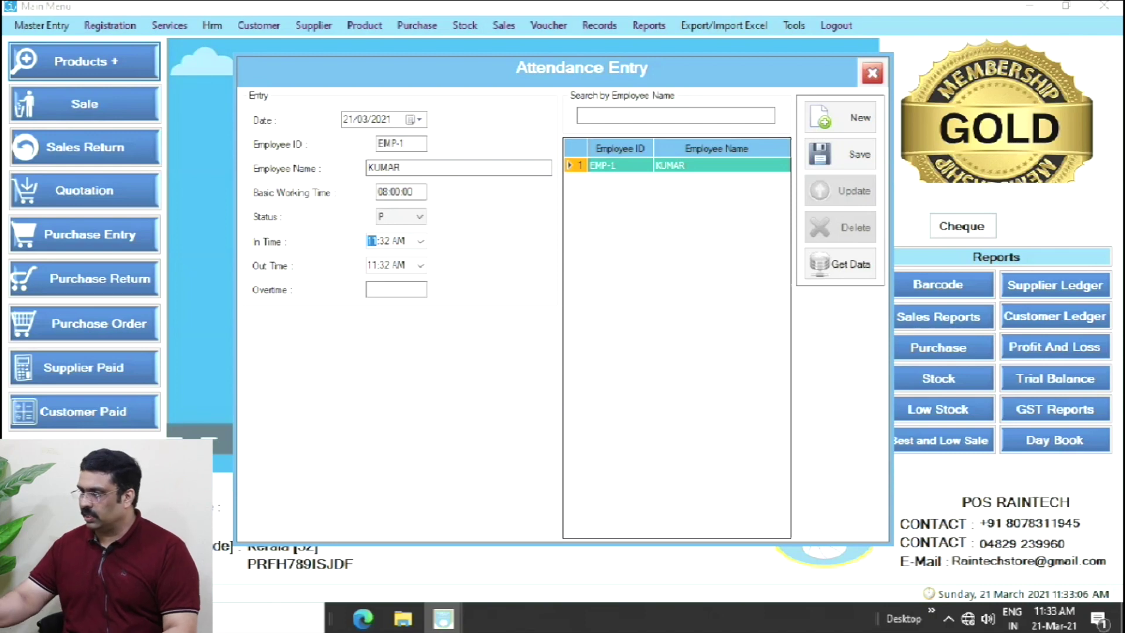
key("Down")
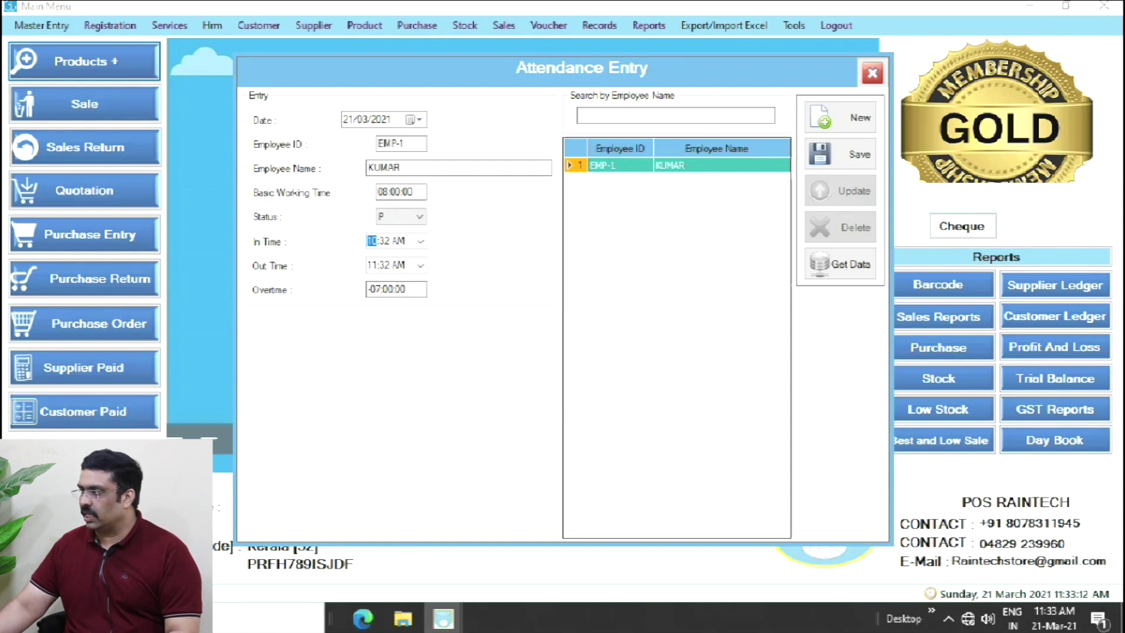
left_click(839, 154)
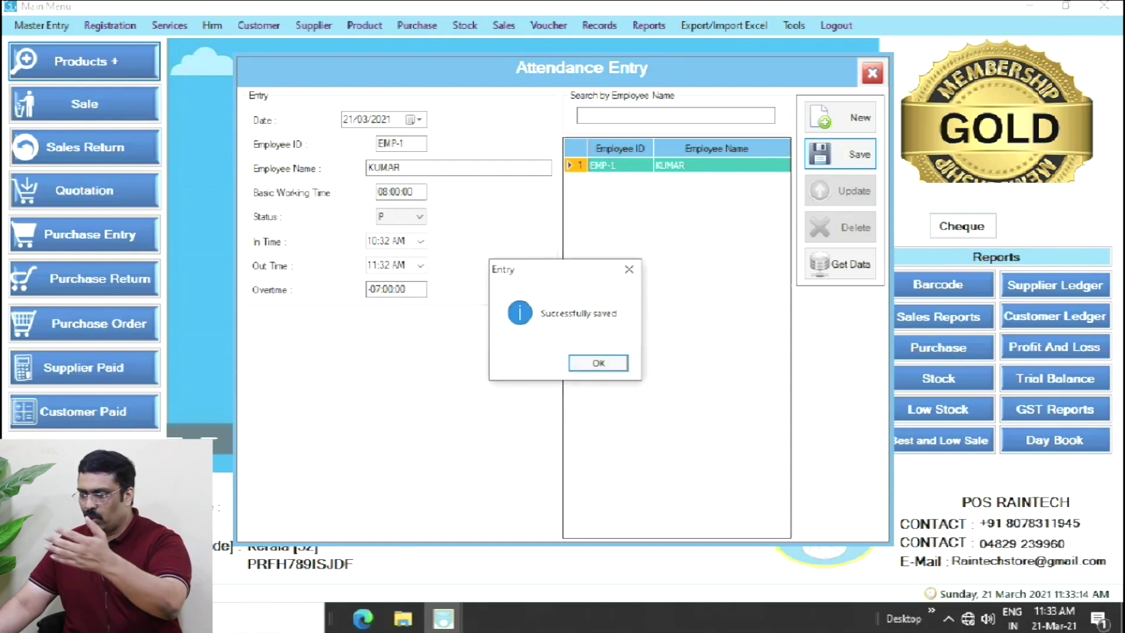
key("Return")
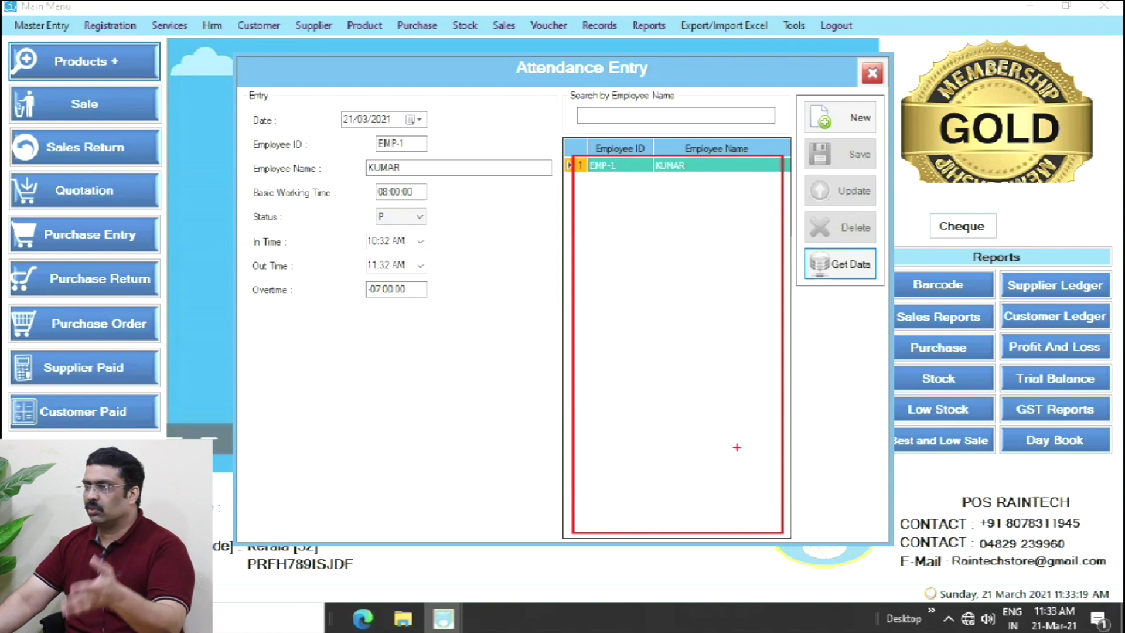
key("Escape")
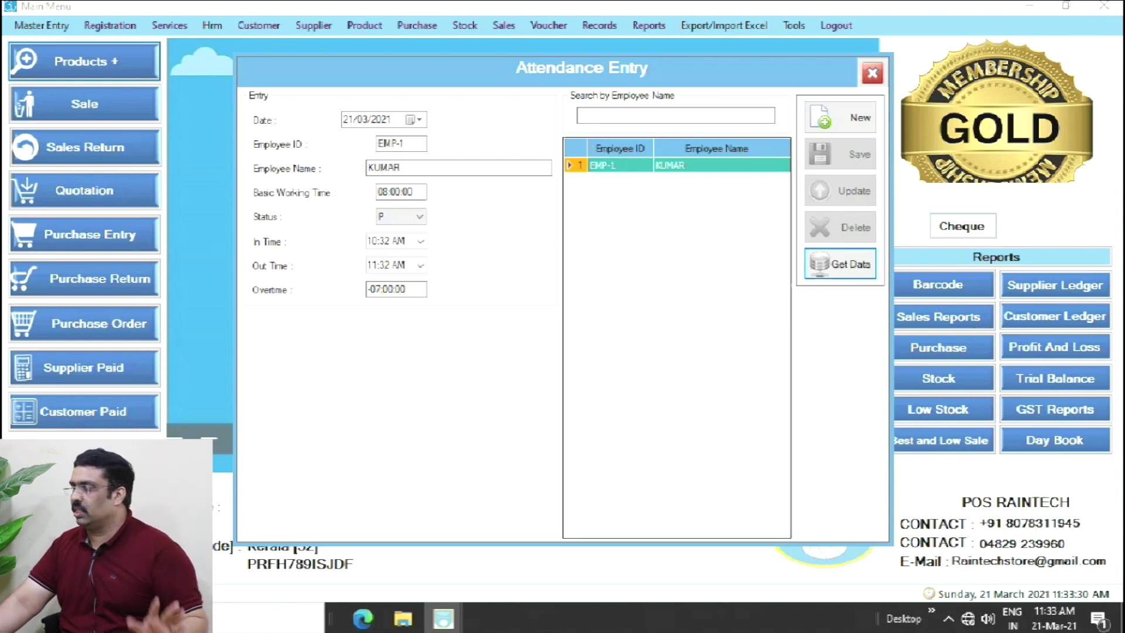
left_click(872, 73)
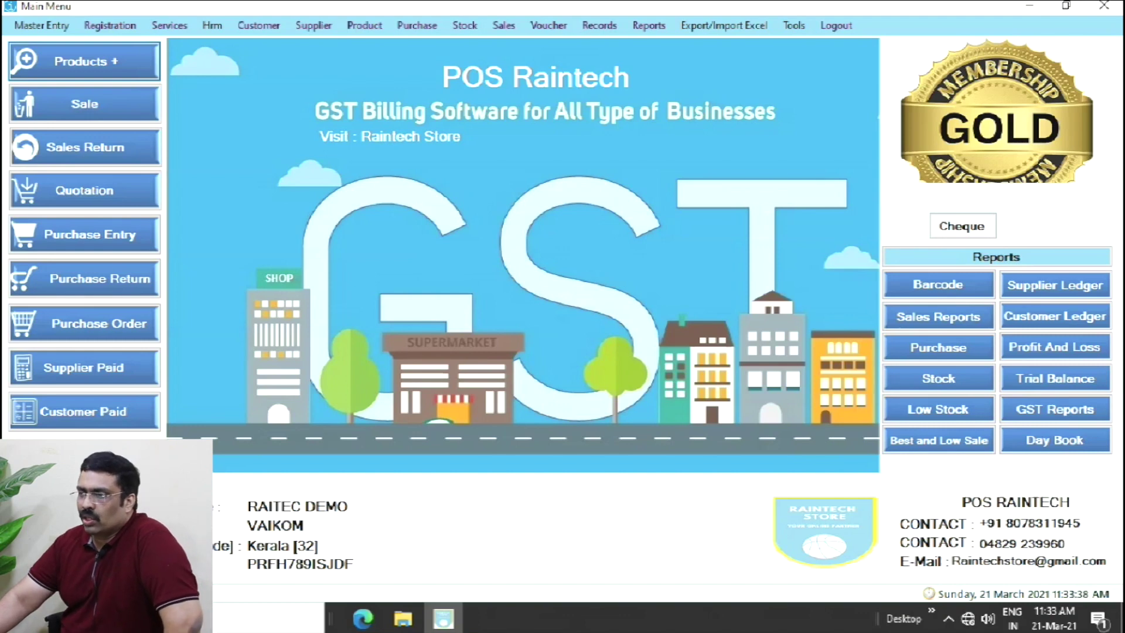
left_click(213, 26)
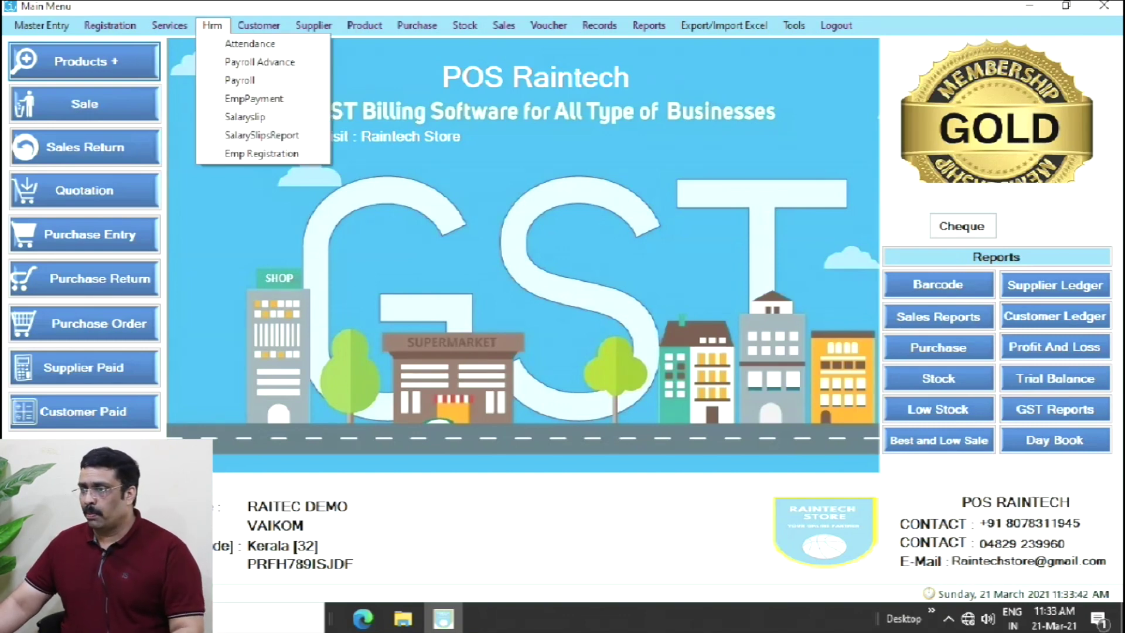
left_click(260, 61)
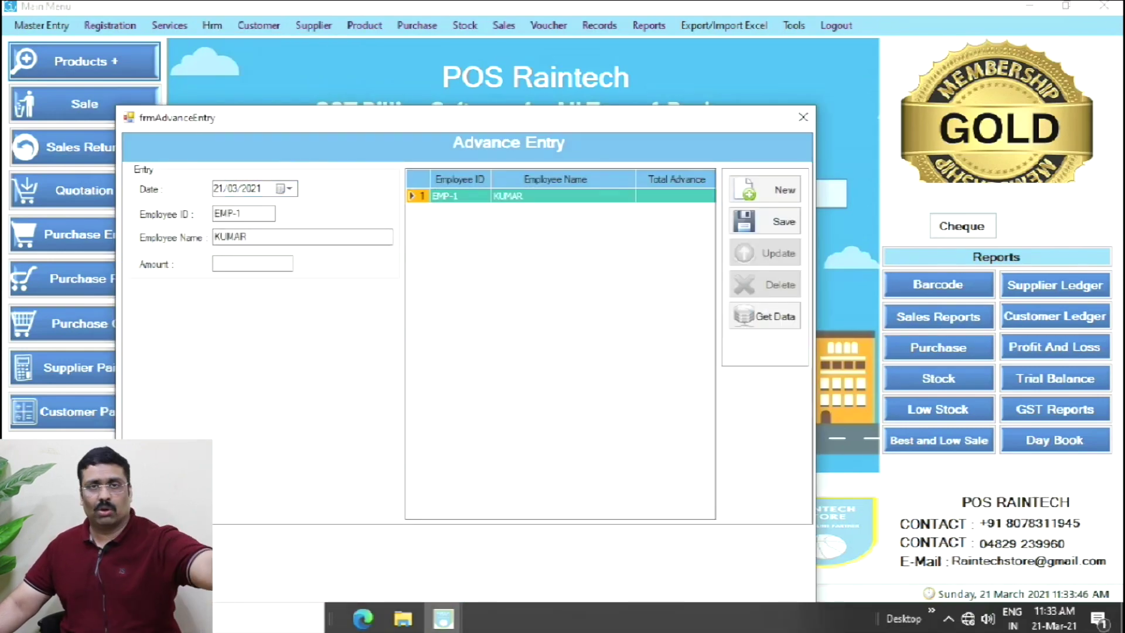
left_click(289, 264)
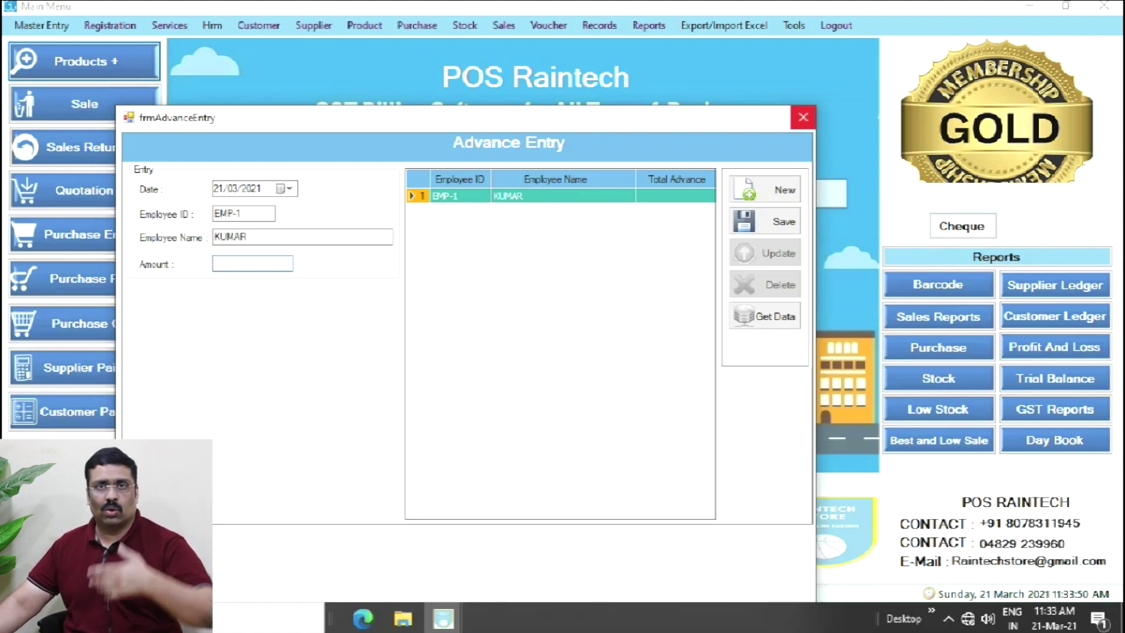
left_click(803, 117)
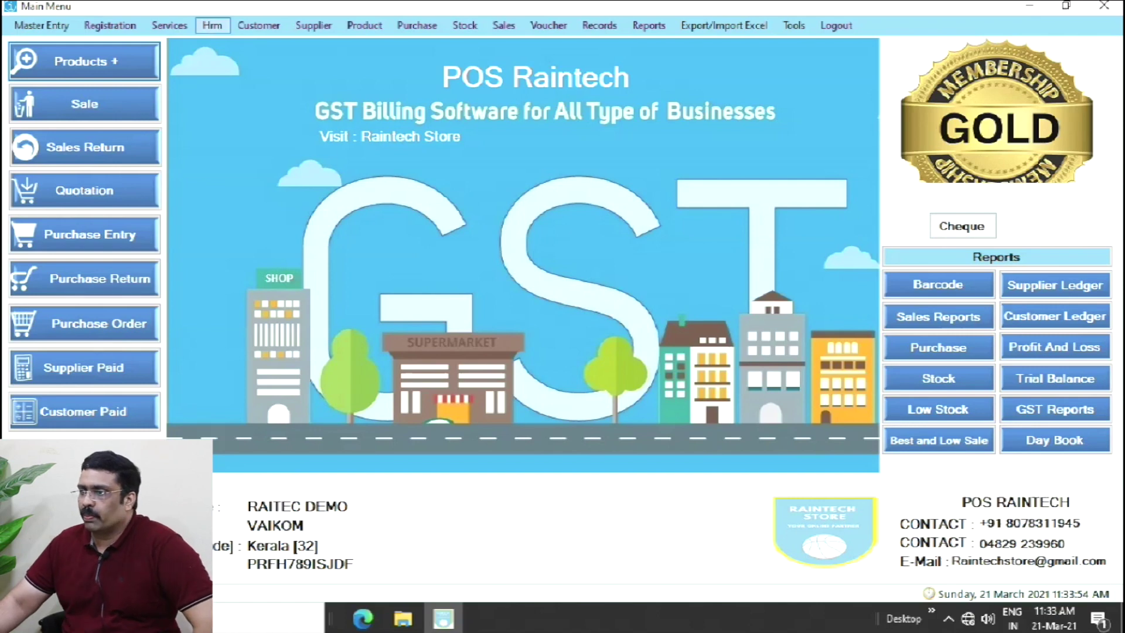
- Open Payroll and set the payment period start date to 01/03/2021
left_click(212, 25)
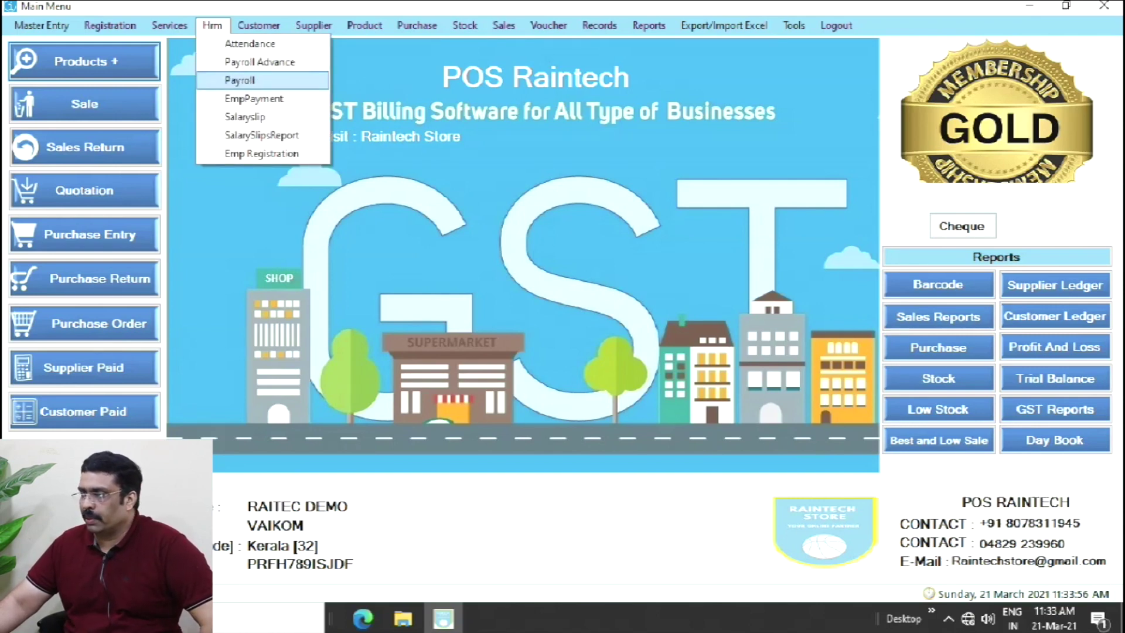
left_click(239, 80)
left_click(674, 193)
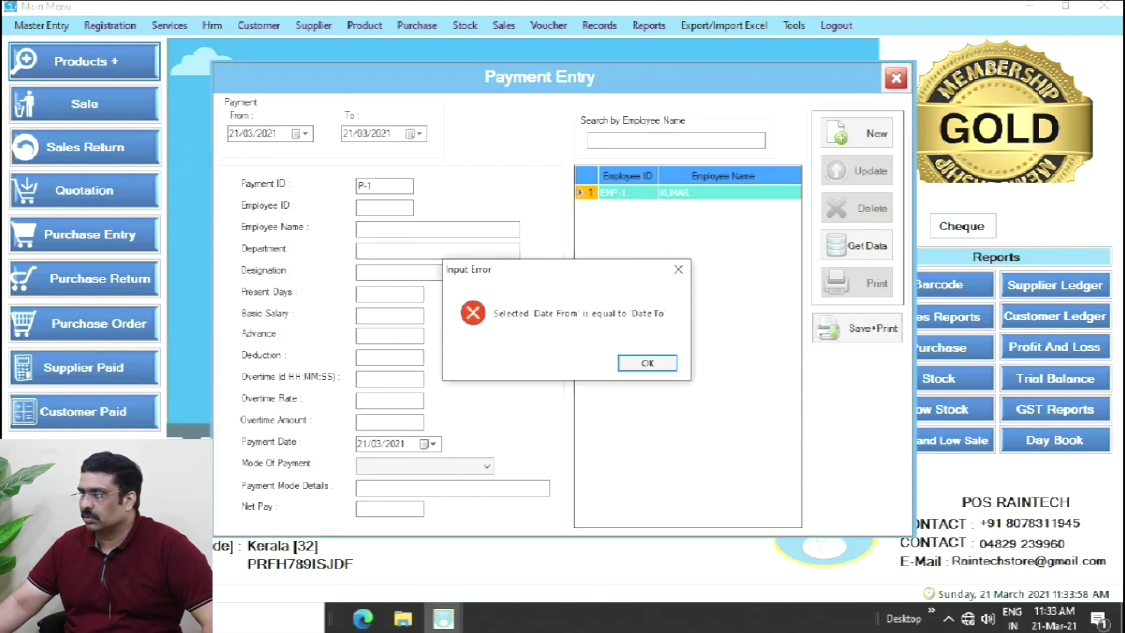
left_click(648, 362)
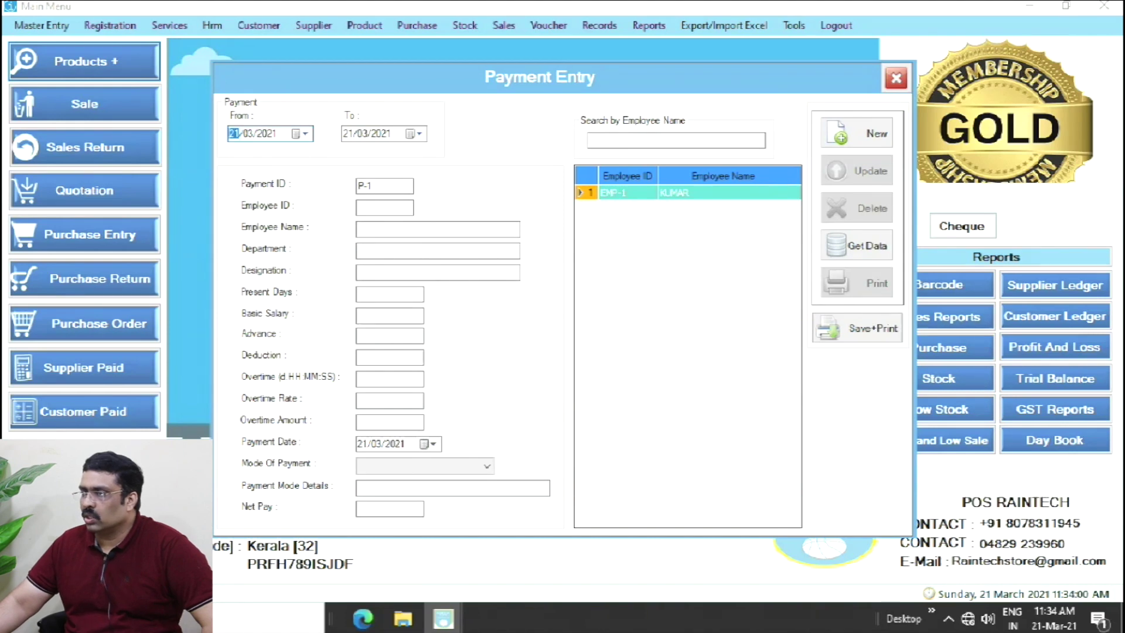
left_click(301, 133)
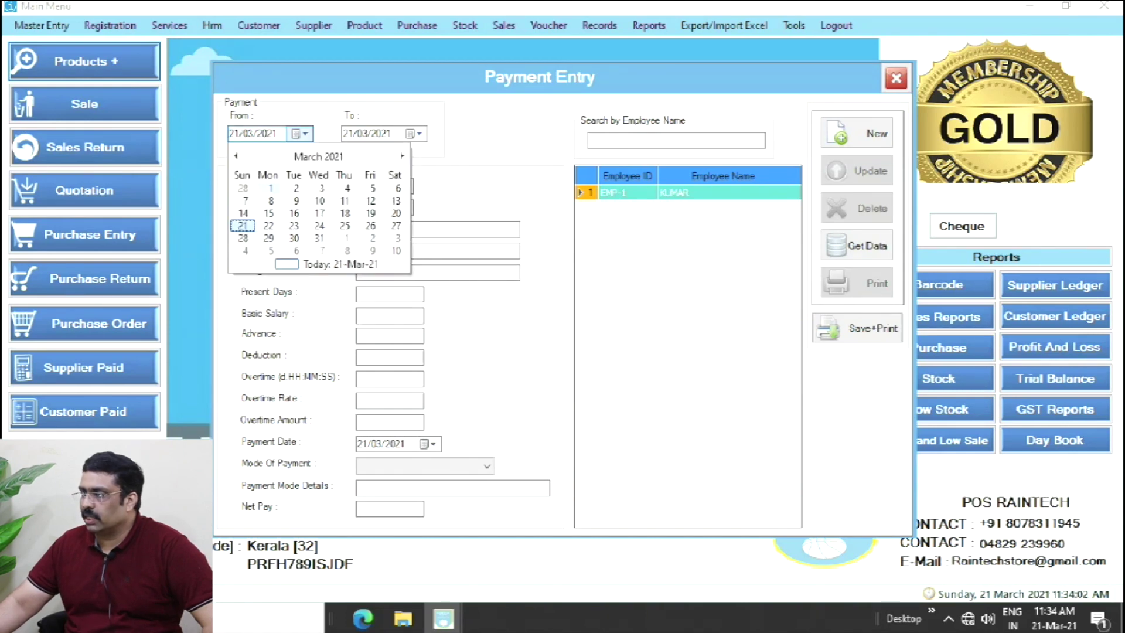
left_click(271, 188)
- Select EMP-1, enter 0 deduction and 0 overtime rate, pay By Cash, and Save+Print
left_click(674, 192)
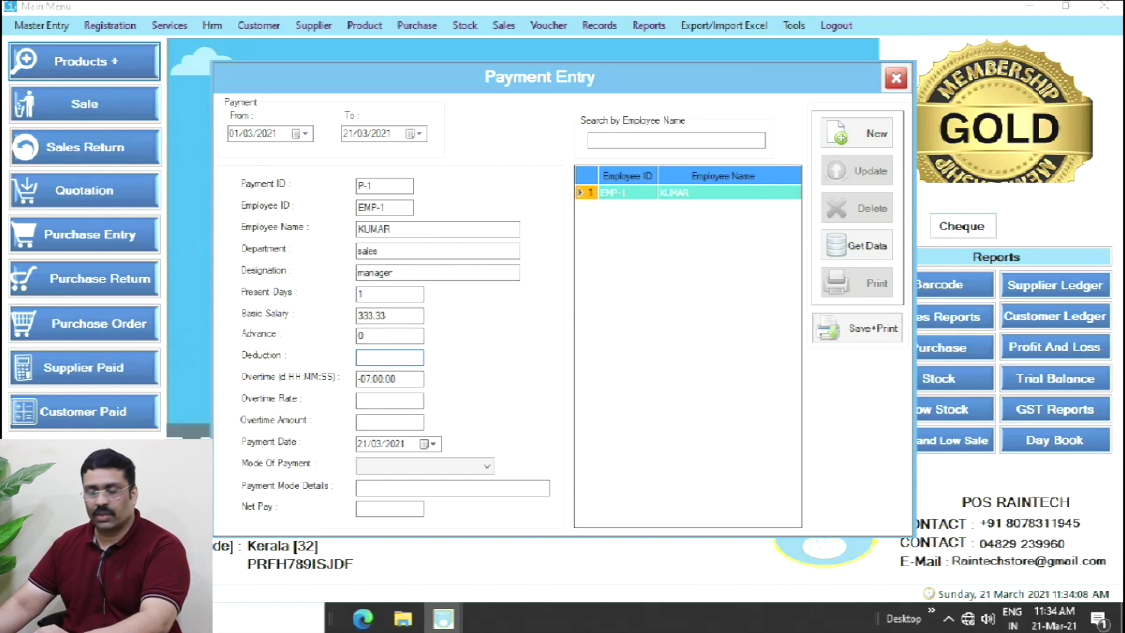
type("0")
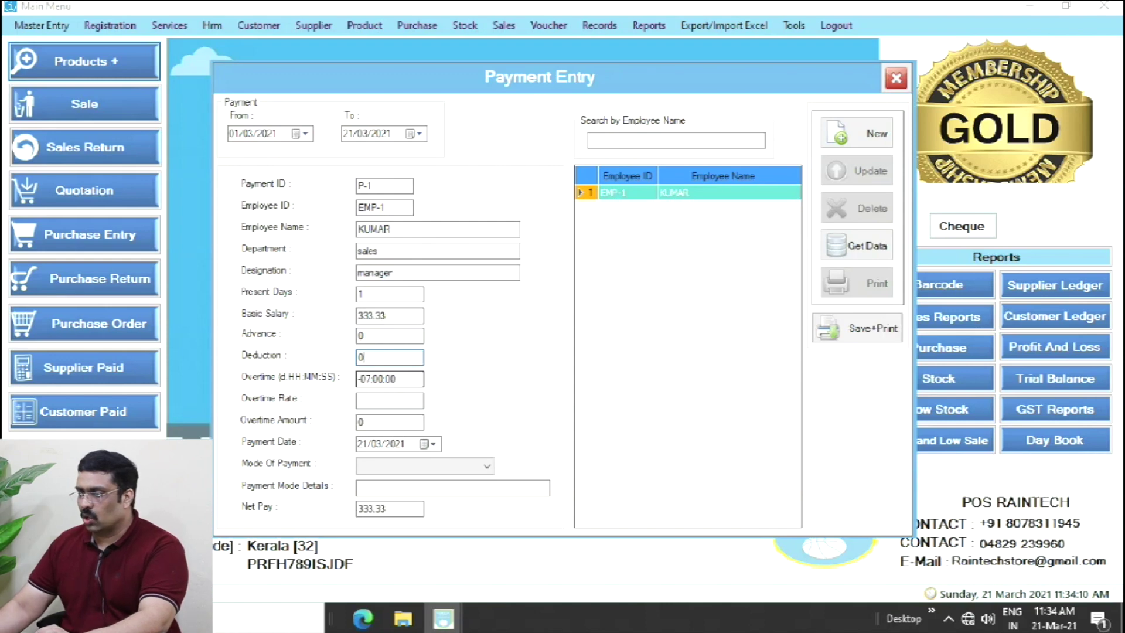
left_click(389, 401)
type("0")
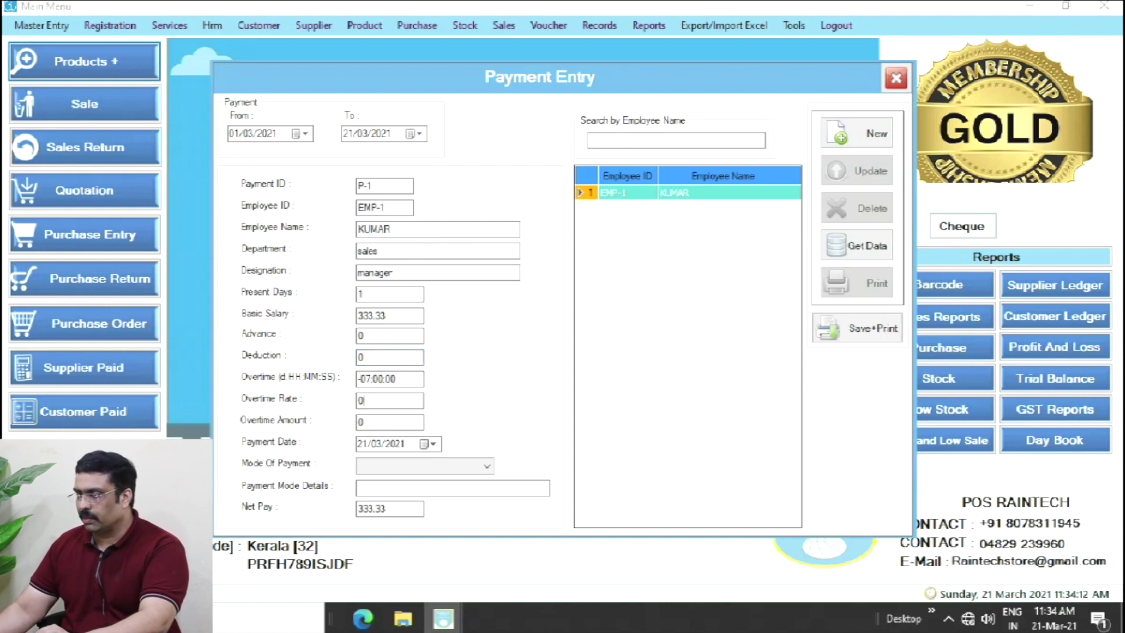
left_click(425, 466)
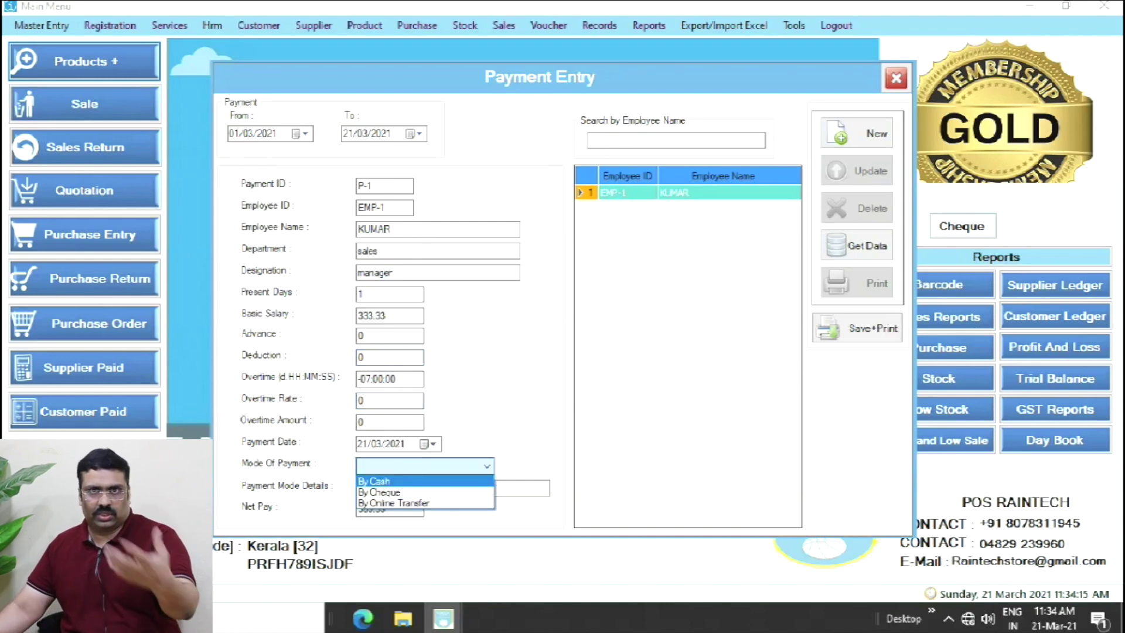
left_click(381, 476)
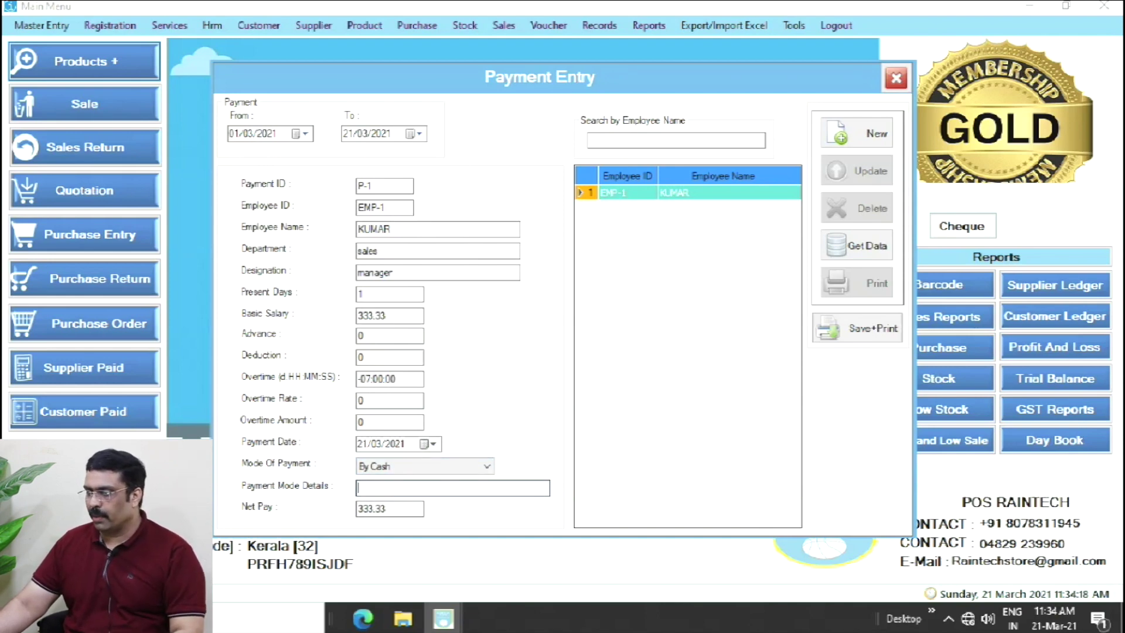
left_click(419, 488)
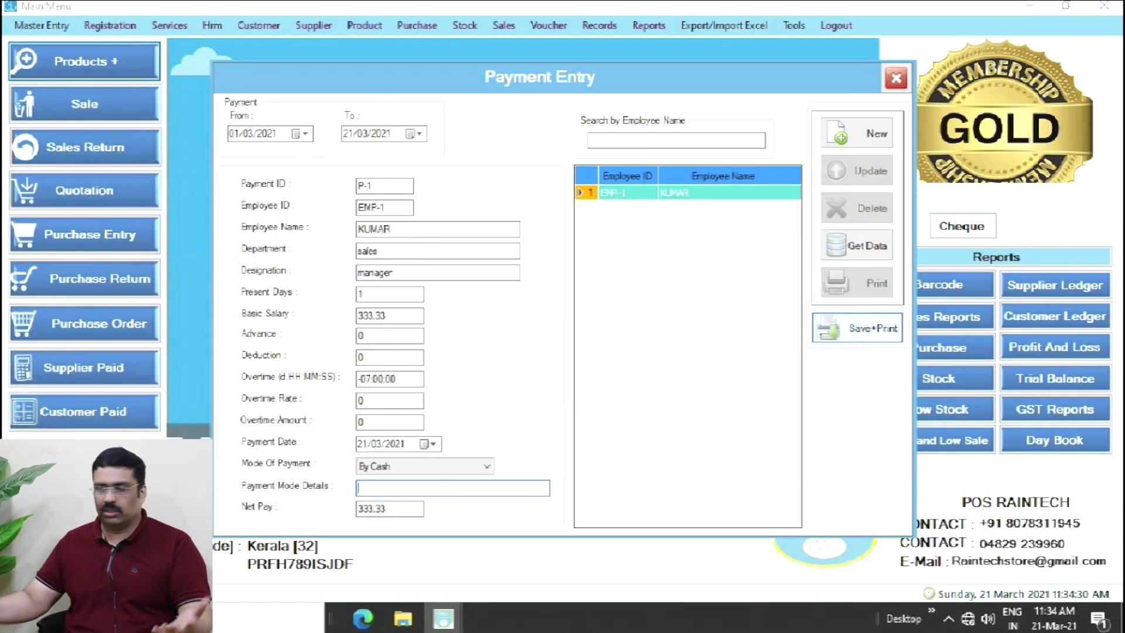
left_click(857, 328)
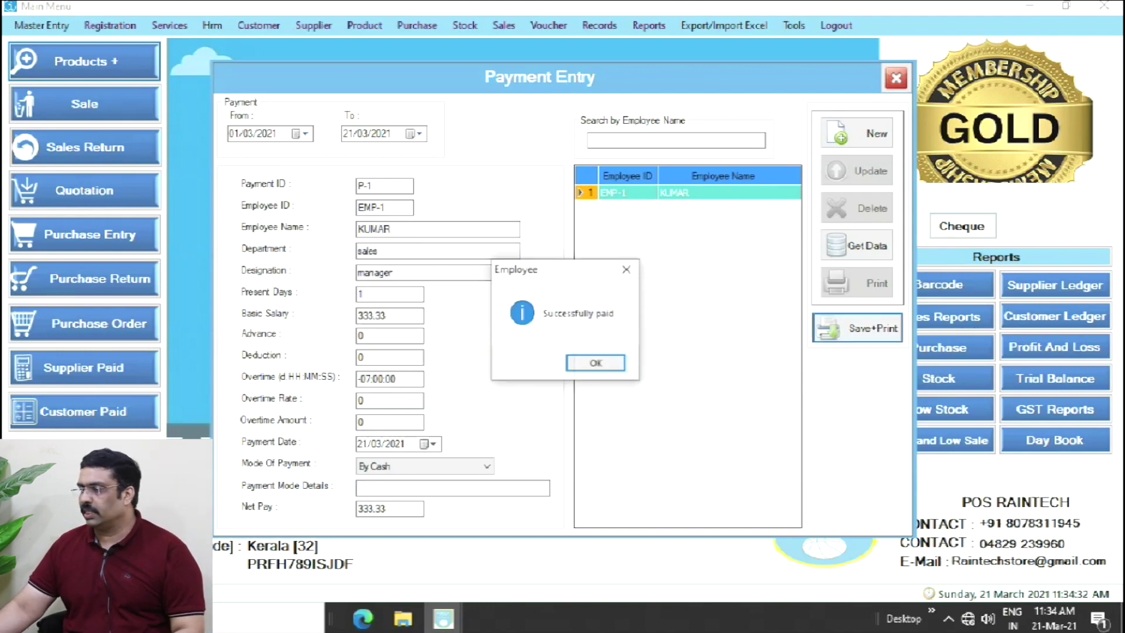
- Acknowledge the Successfully paid message, review salary slip P-1, and close the report
key("Return")
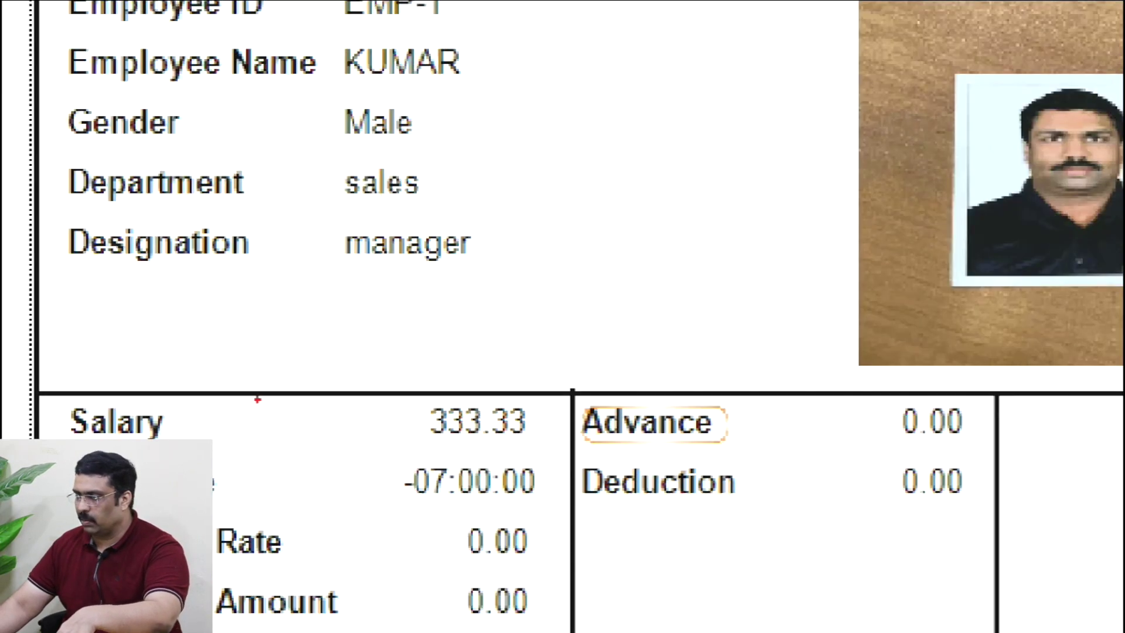
left_click_drag(337, 382, 552, 460)
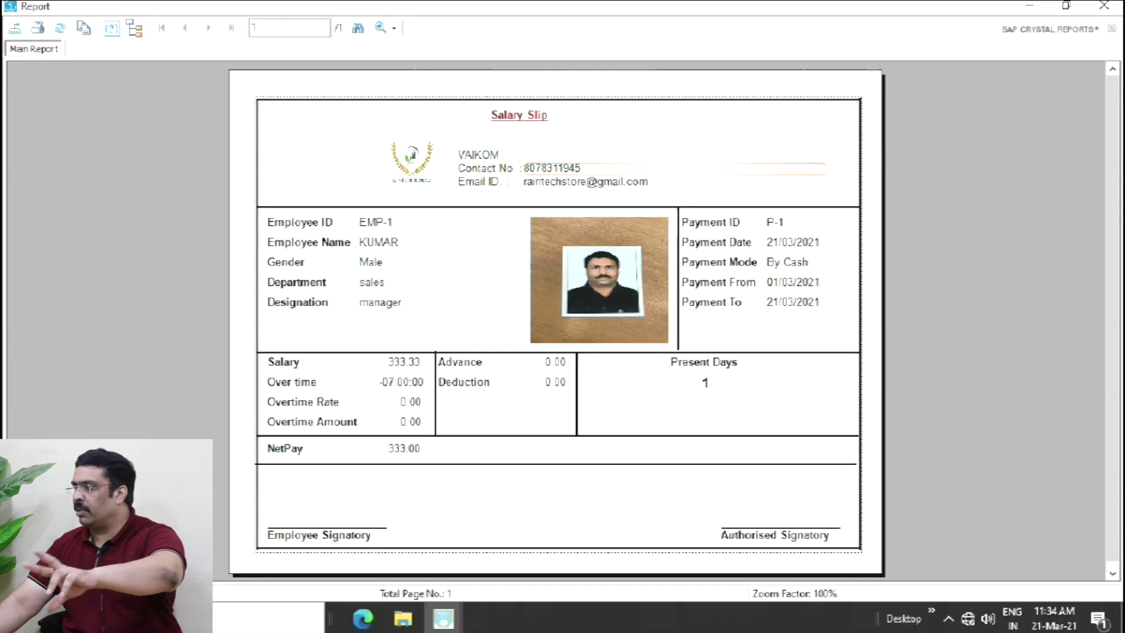
left_click(1104, 6)
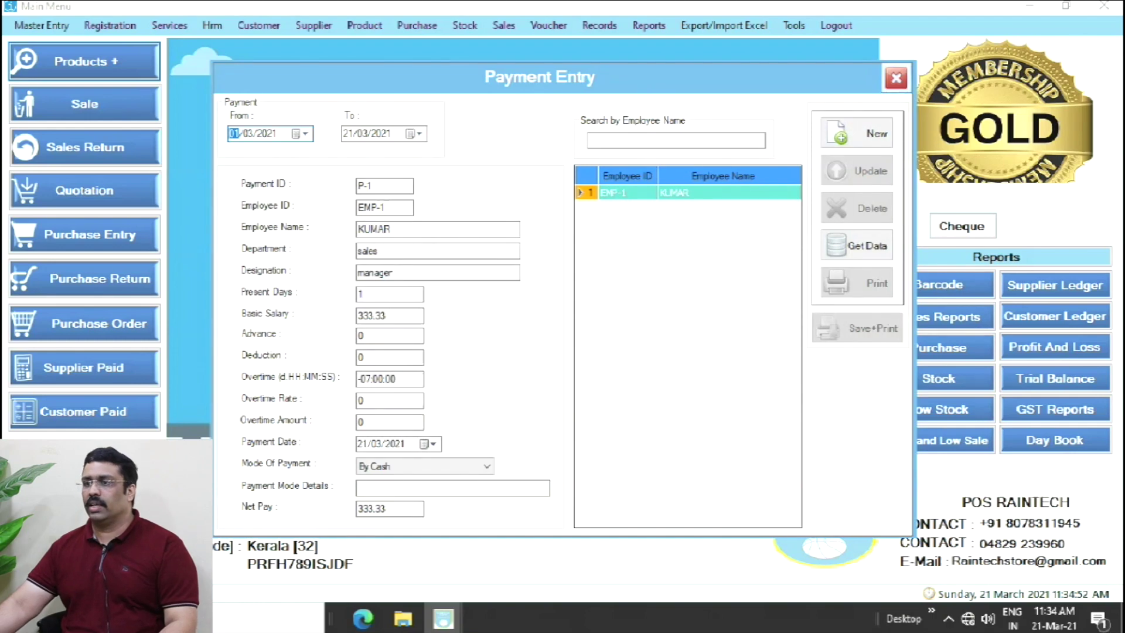
- Close Payment Entry, open and close the Salaryslip lookup, then reopen the Hrm menu
left_click(896, 78)
left_click(212, 25)
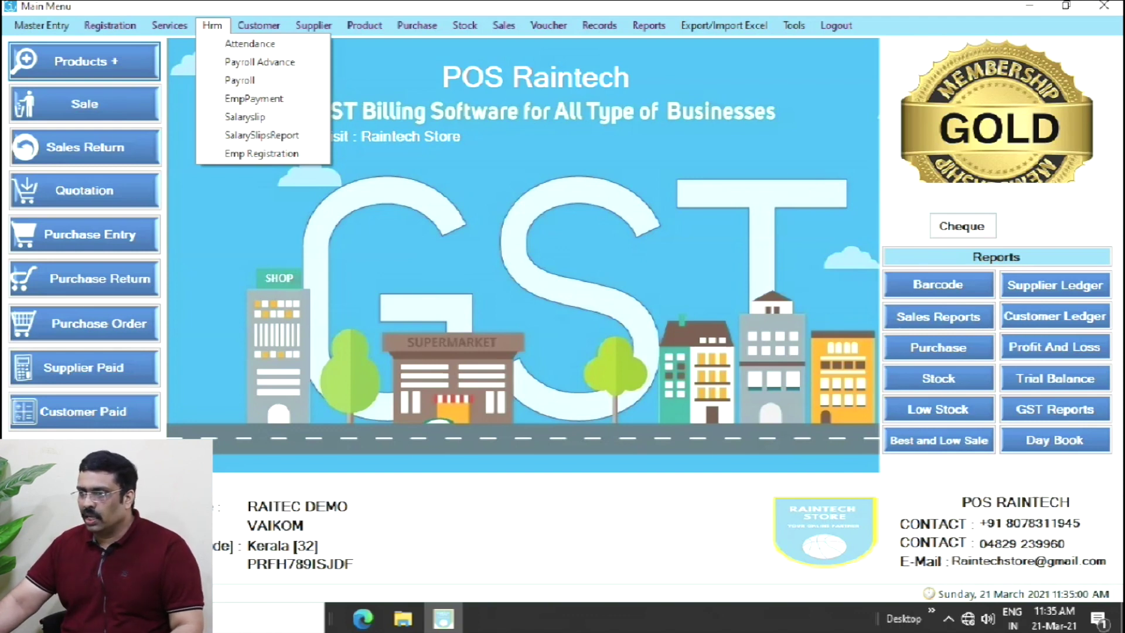
left_click(245, 117)
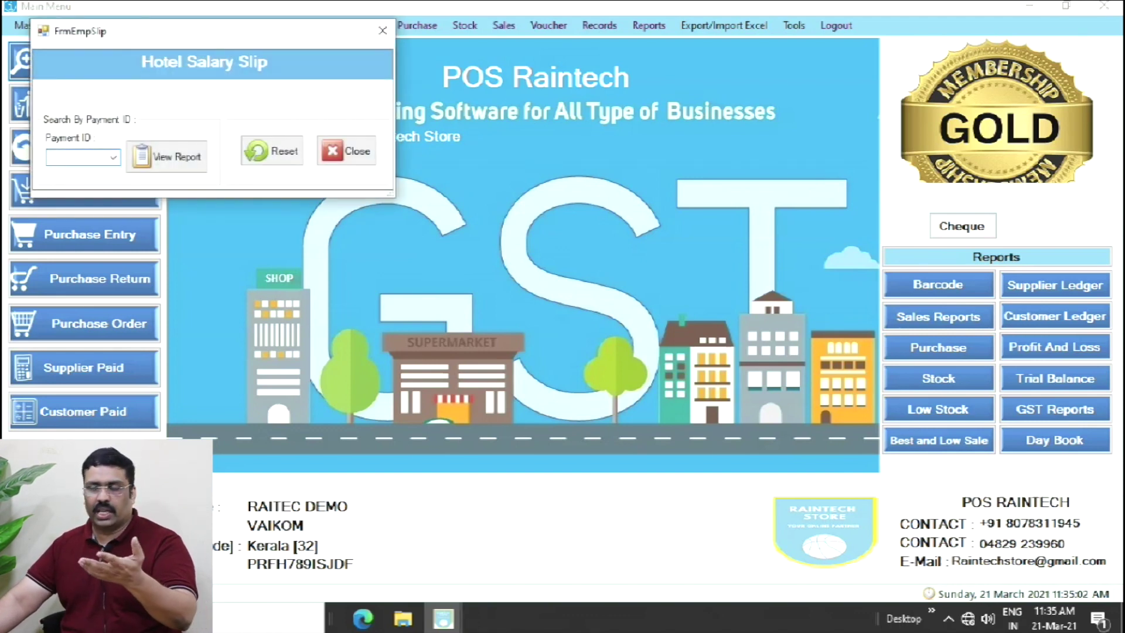
left_click(383, 31)
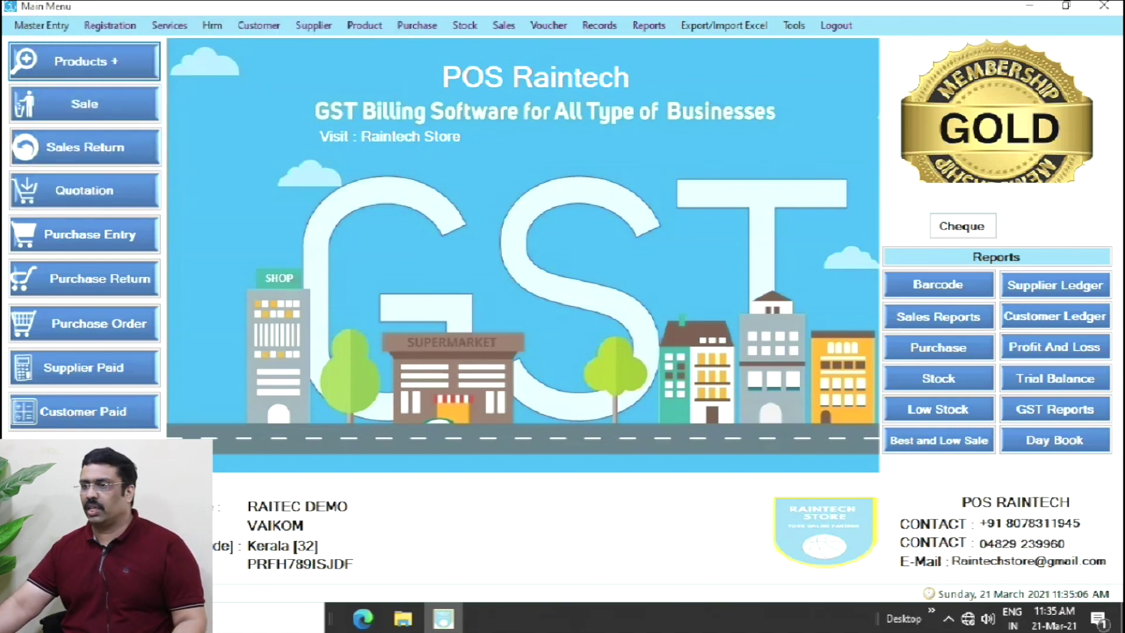
left_click(212, 25)
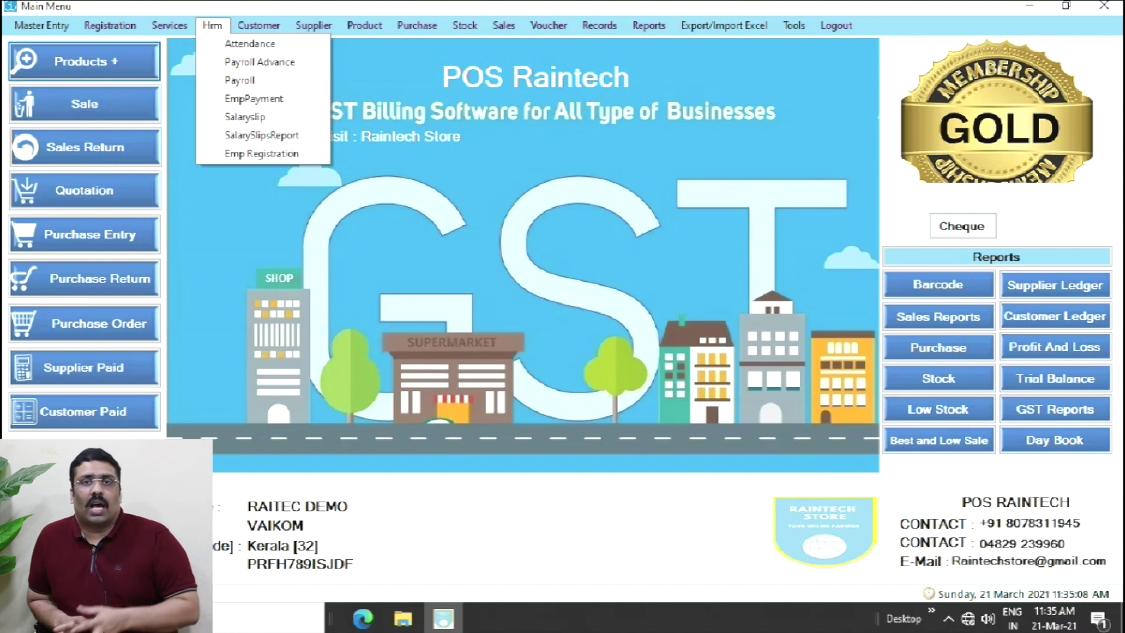